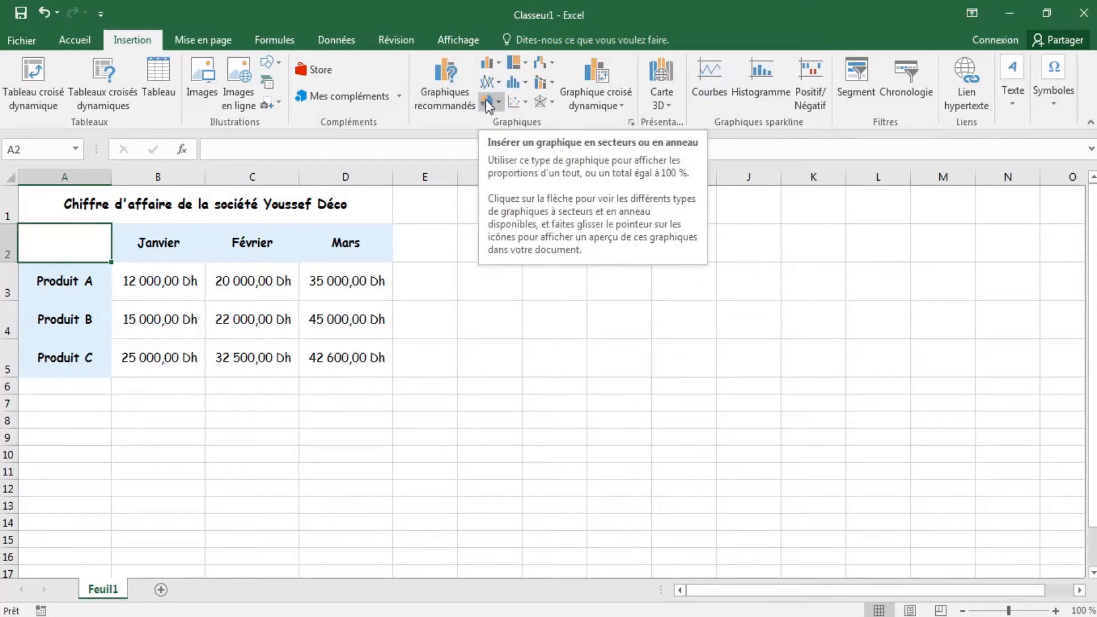
- Insert a standard 2D pie chart (Secteurs) from the sales table and move it clear of the data
click(498, 101)
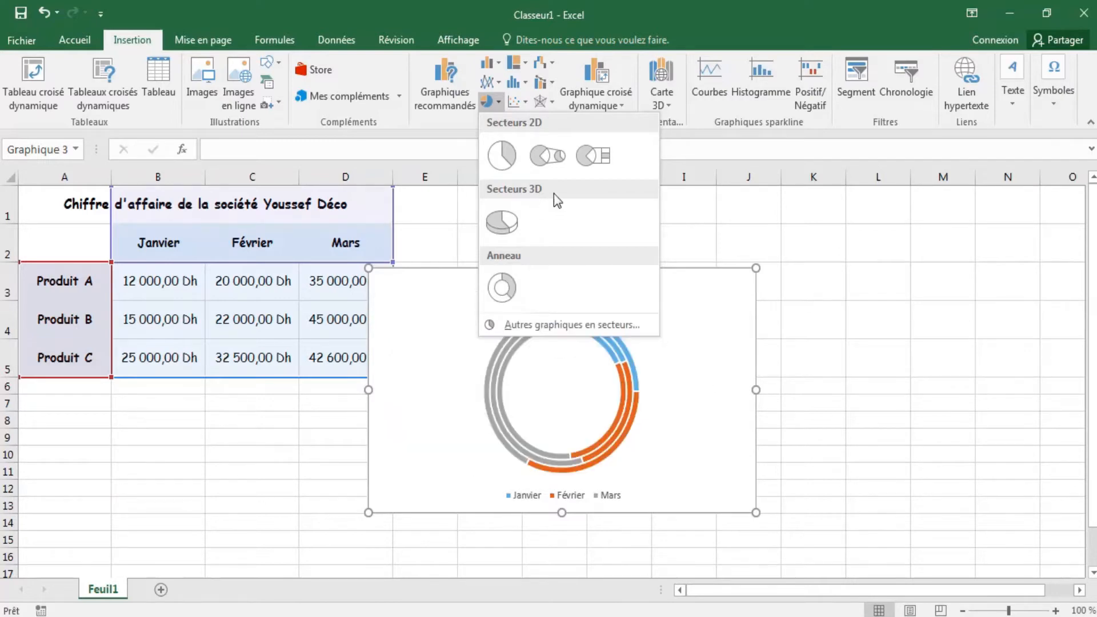
click(458, 135)
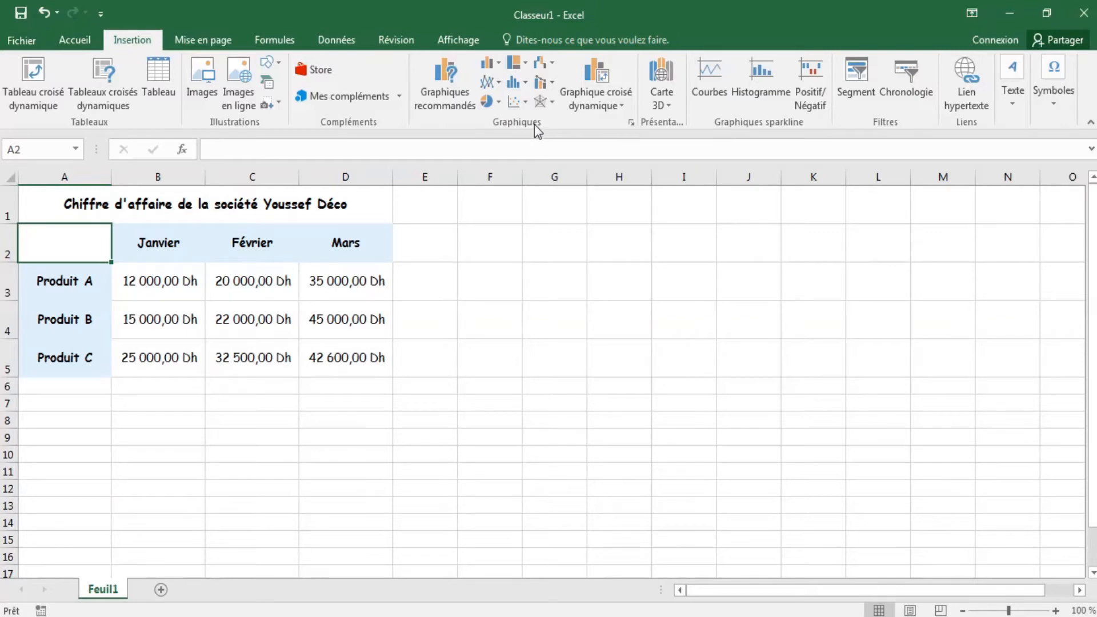
click(632, 123)
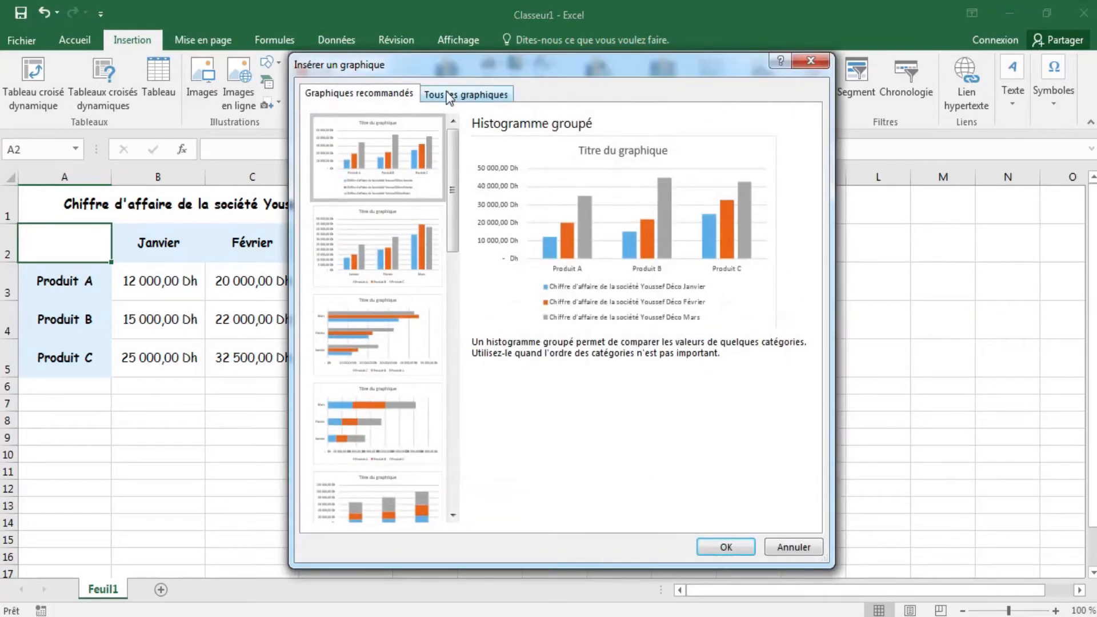
click(449, 95)
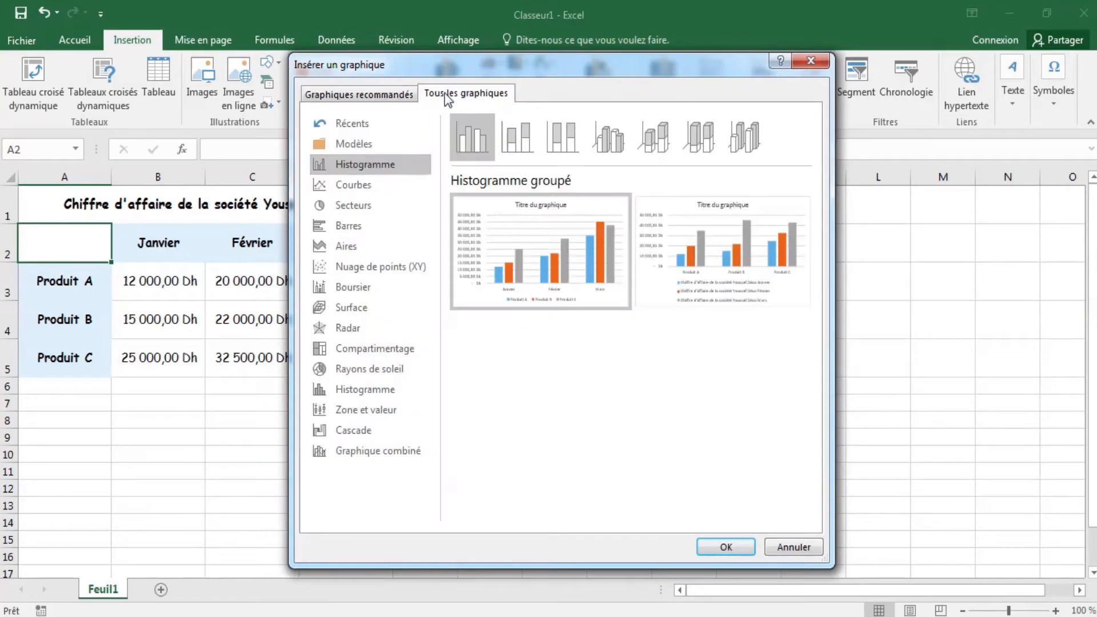
click(370, 205)
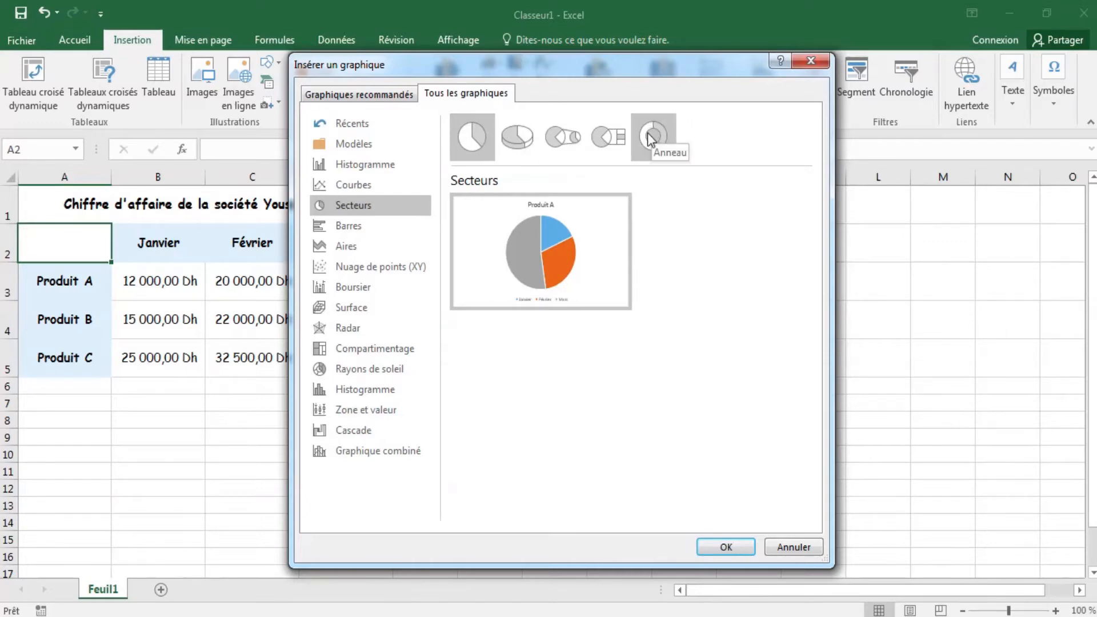
click(492, 151)
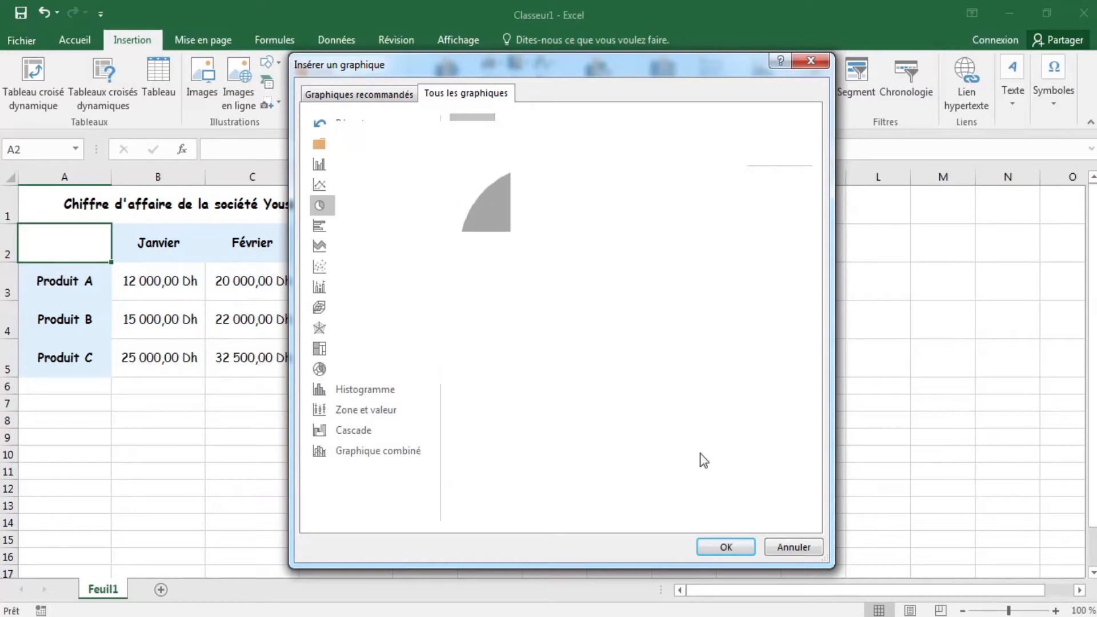
click(721, 547)
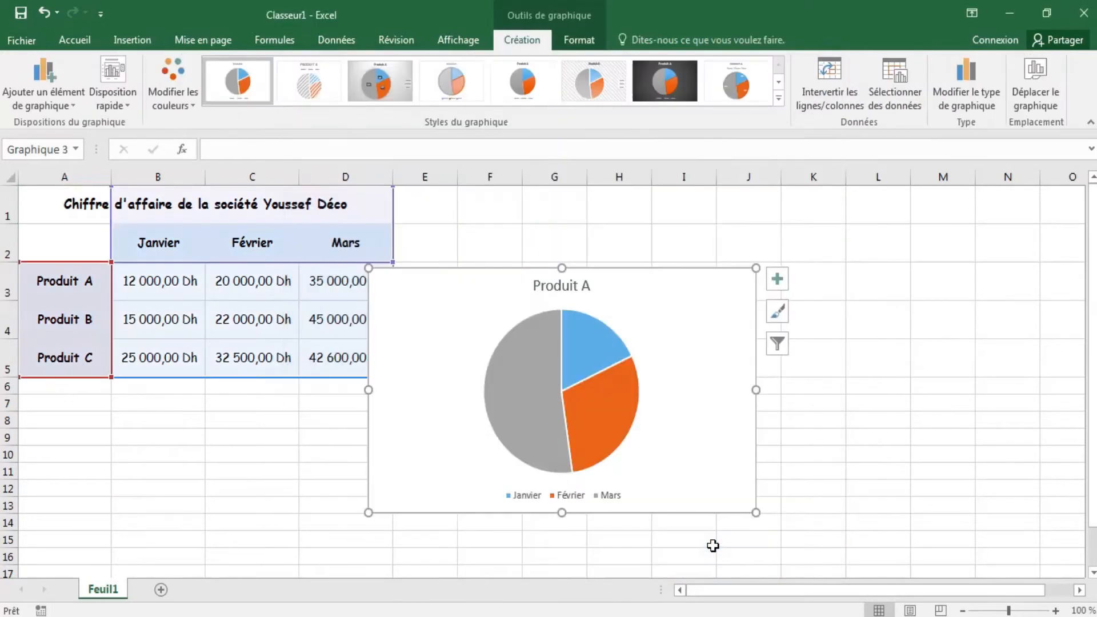
drag(526, 276, 632, 260)
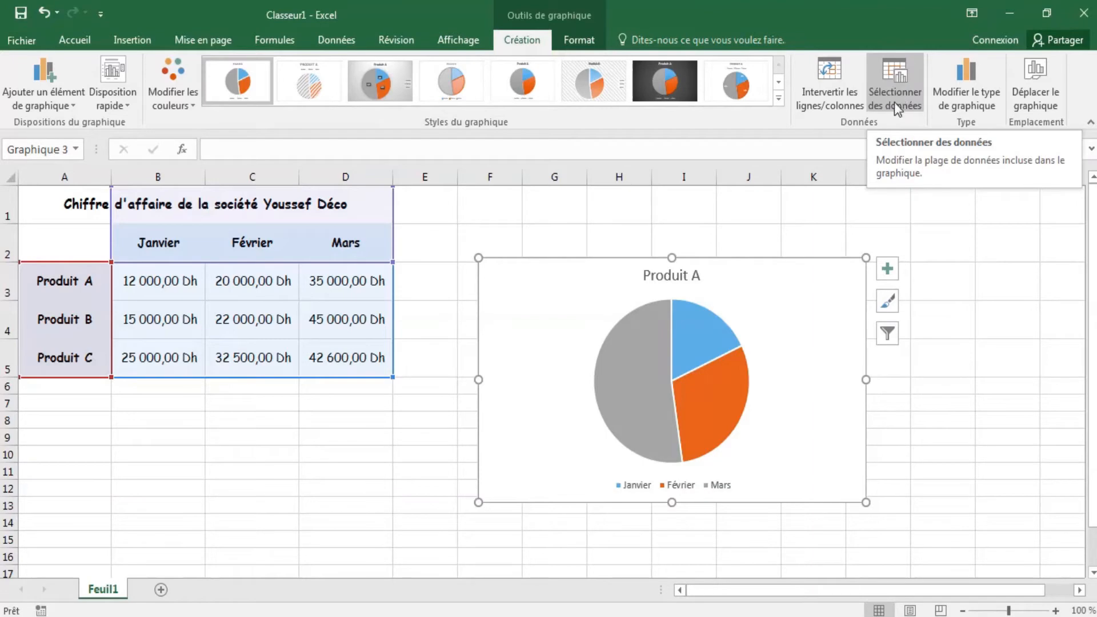
- Remove the series Produit A, Produit B and Produit C from the pie chart's data source
click(893, 84)
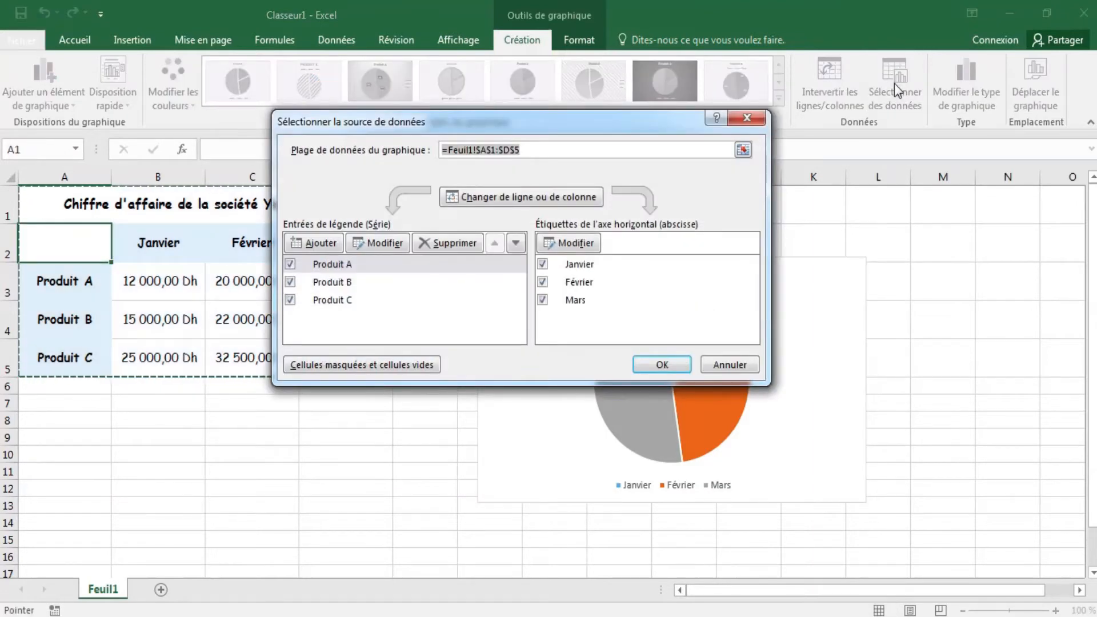
click(452, 243)
click(452, 243)
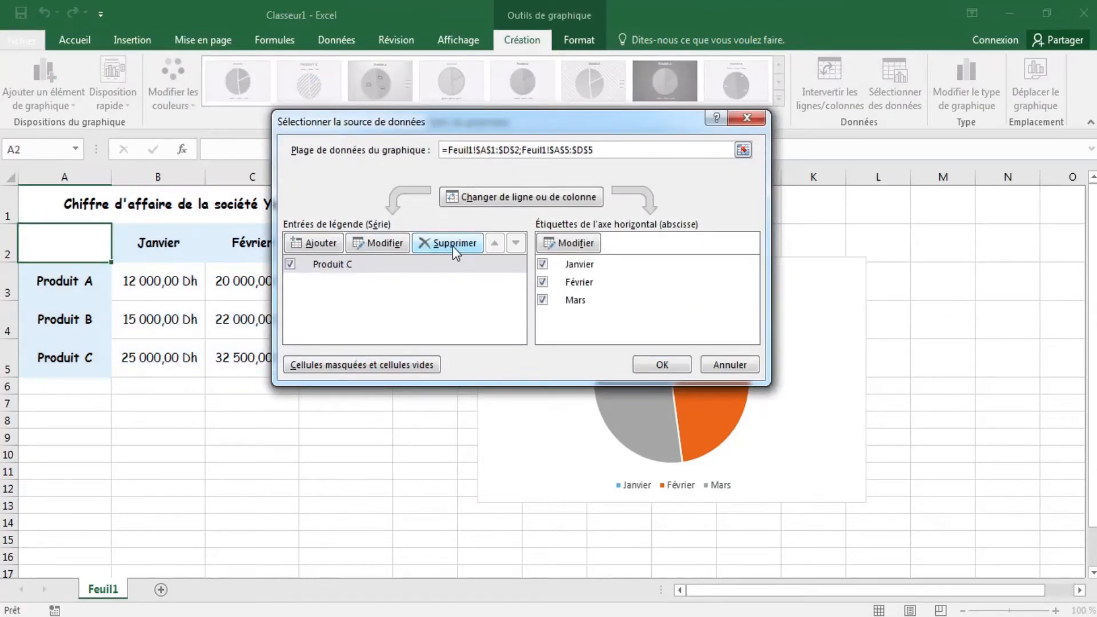
click(452, 244)
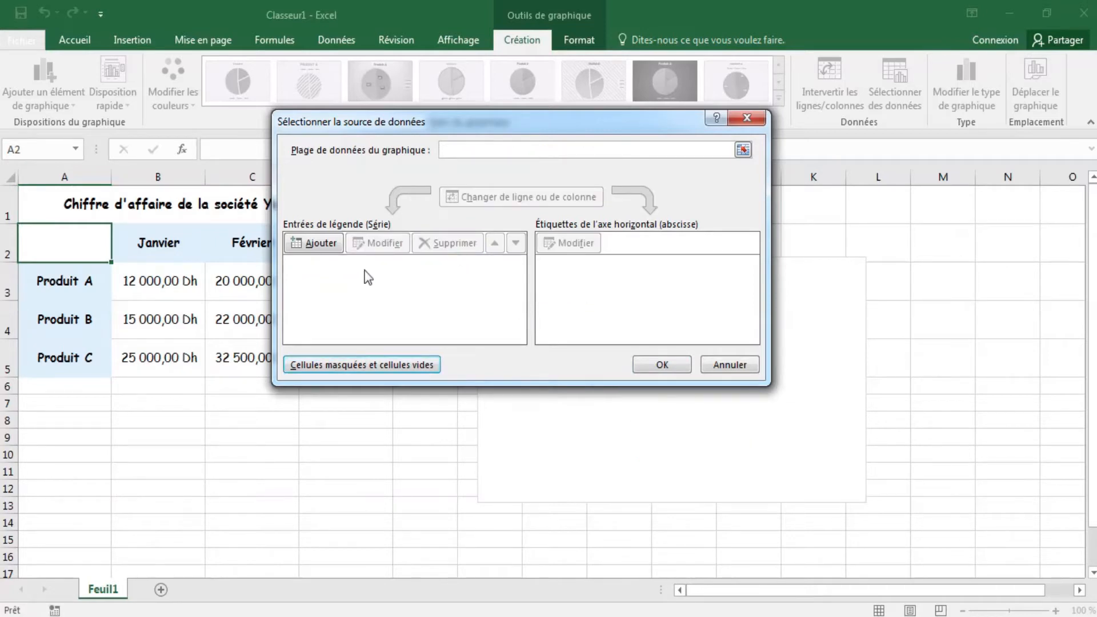
- Add a new series to the chart's data source and take its name from cell A4 (Produit B)
drag(430, 121, 667, 67)
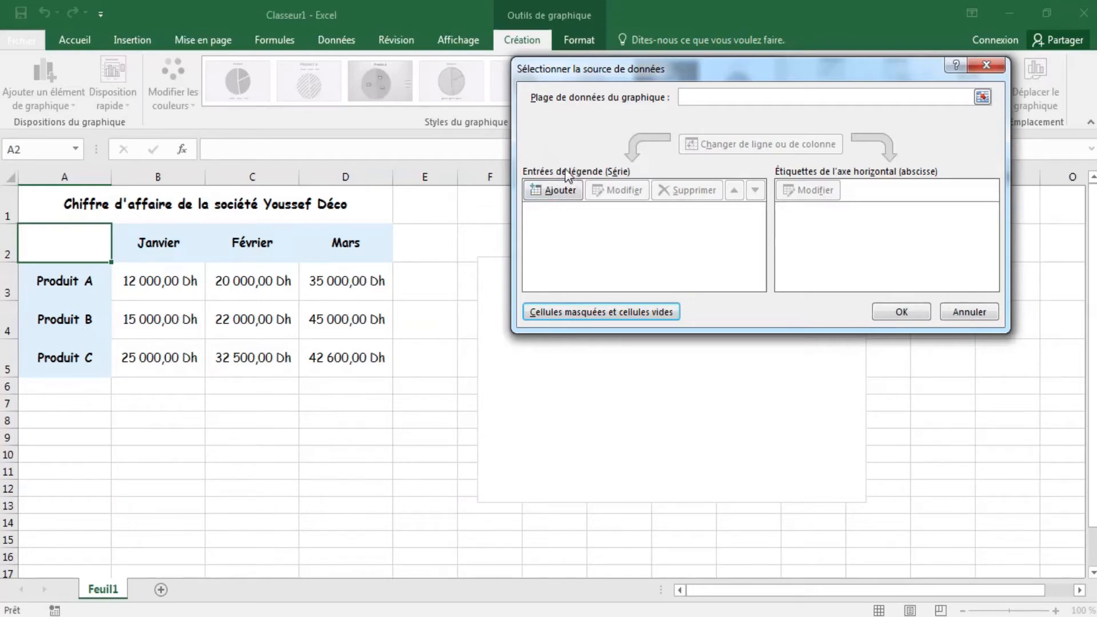
click(547, 189)
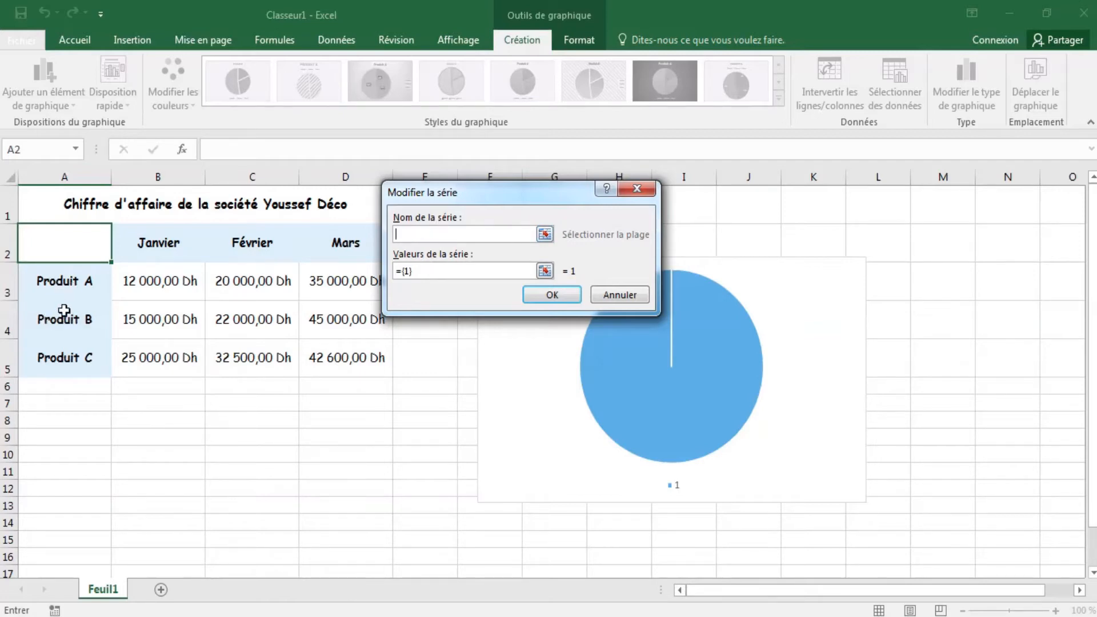
click(543, 234)
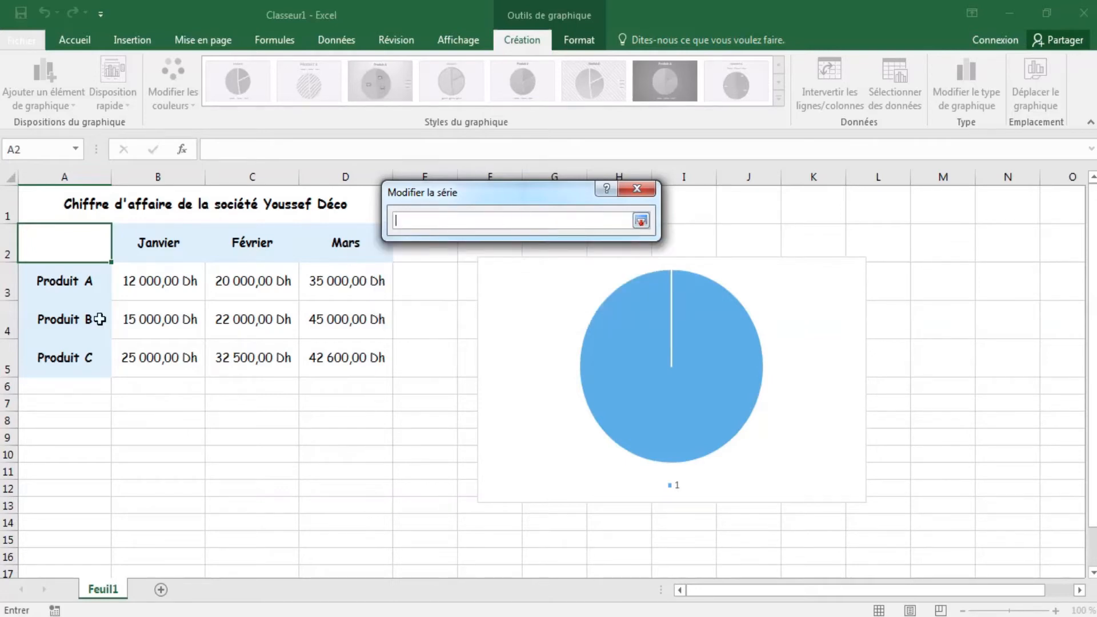
click(71, 323)
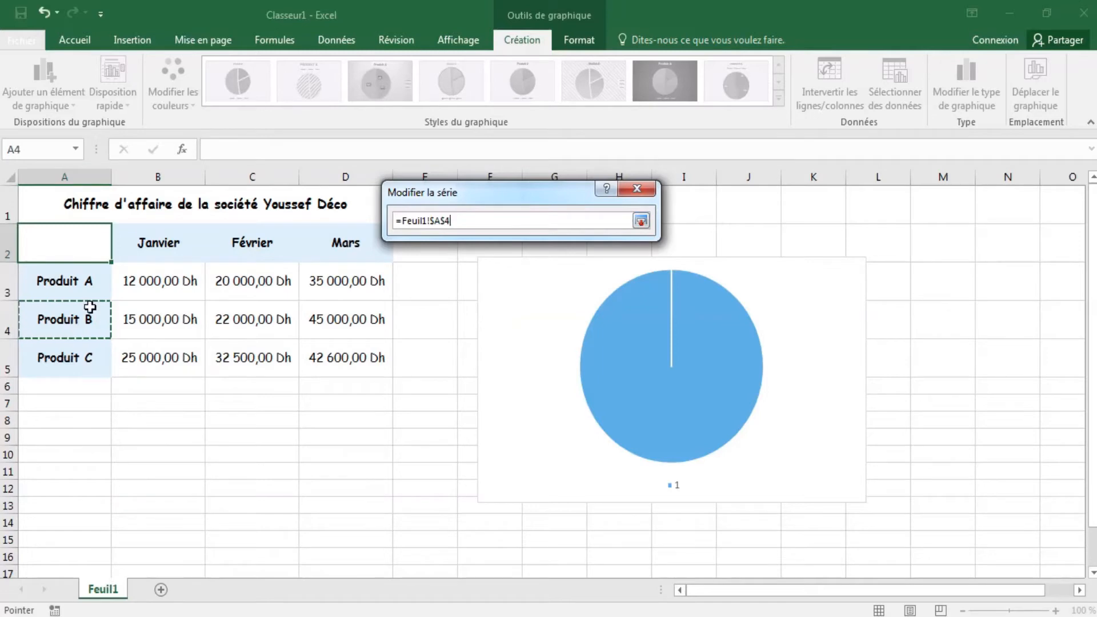
click(641, 221)
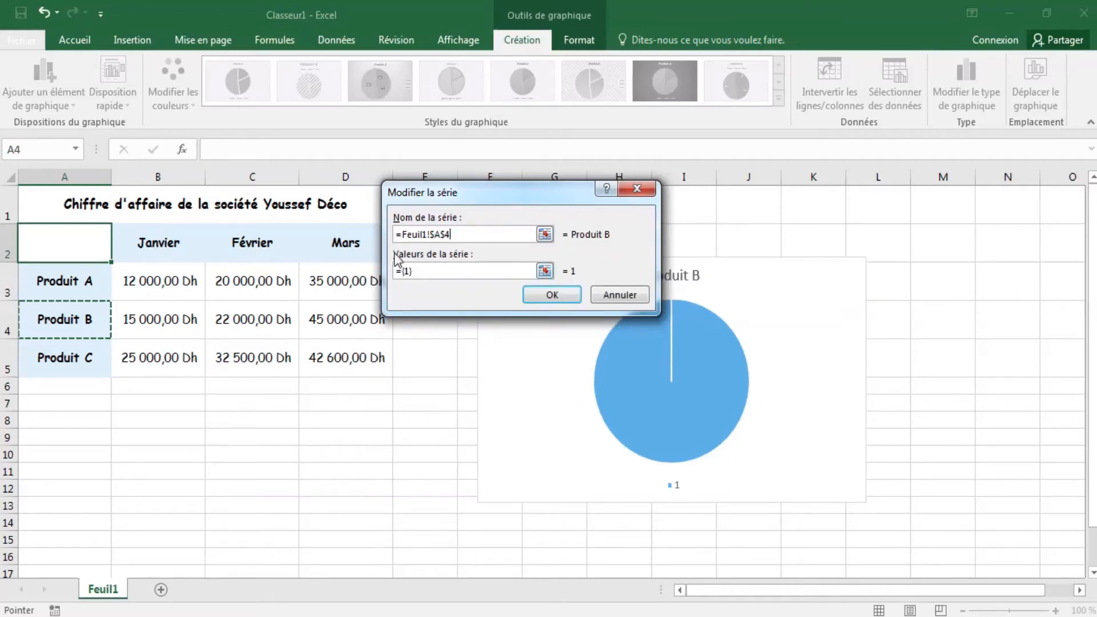
- Set the Produit B series values to the range B4:D4 and accept the series
click(545, 271)
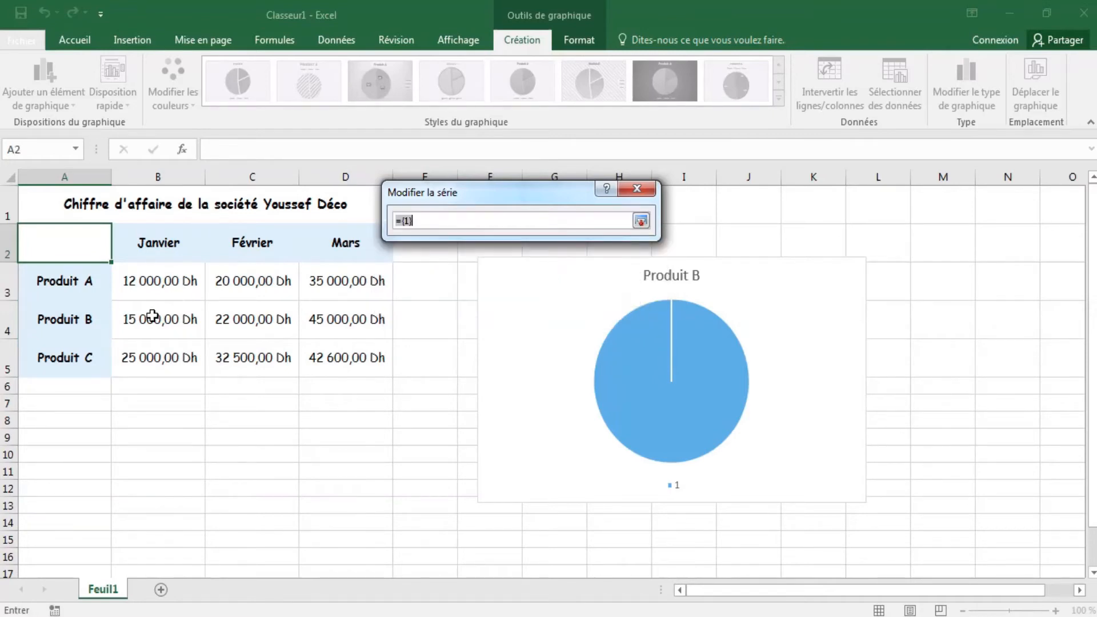
drag(152, 313, 316, 329)
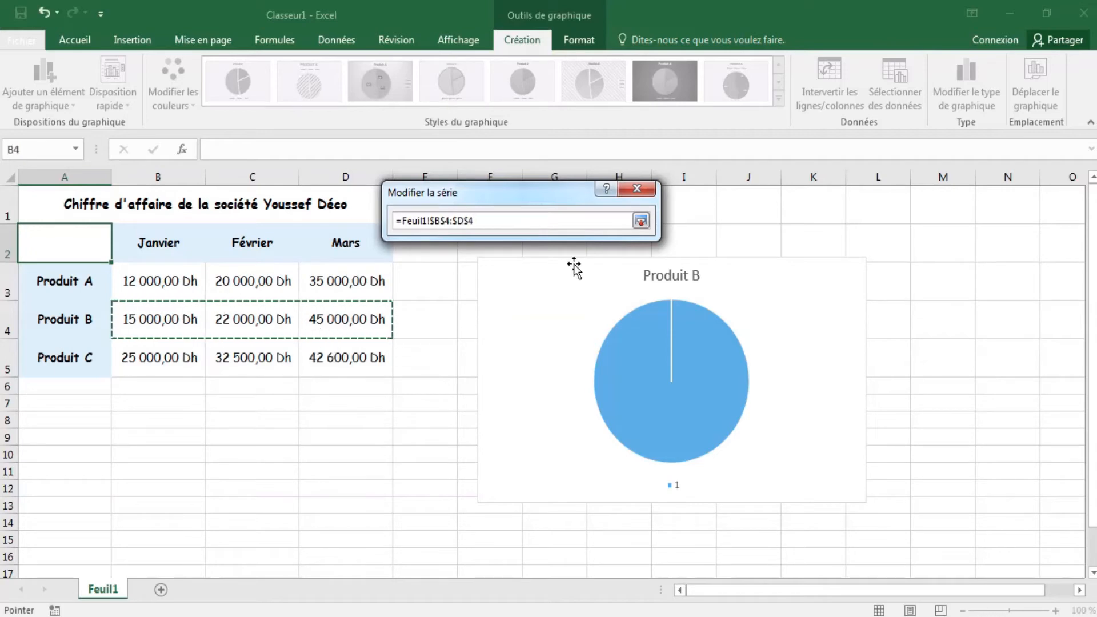
click(640, 221)
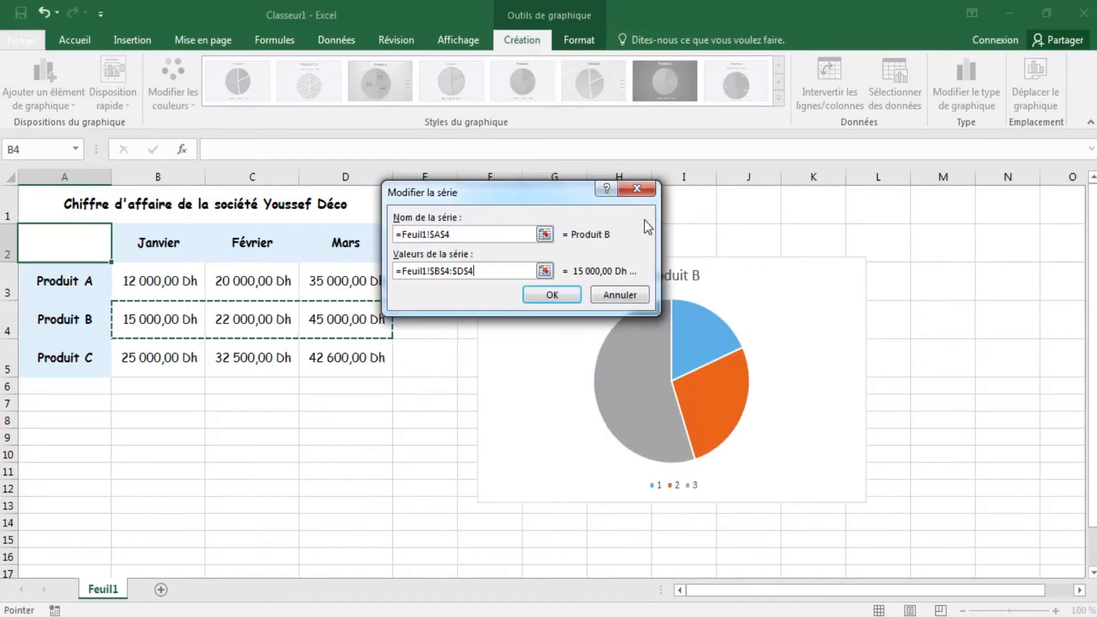
click(553, 293)
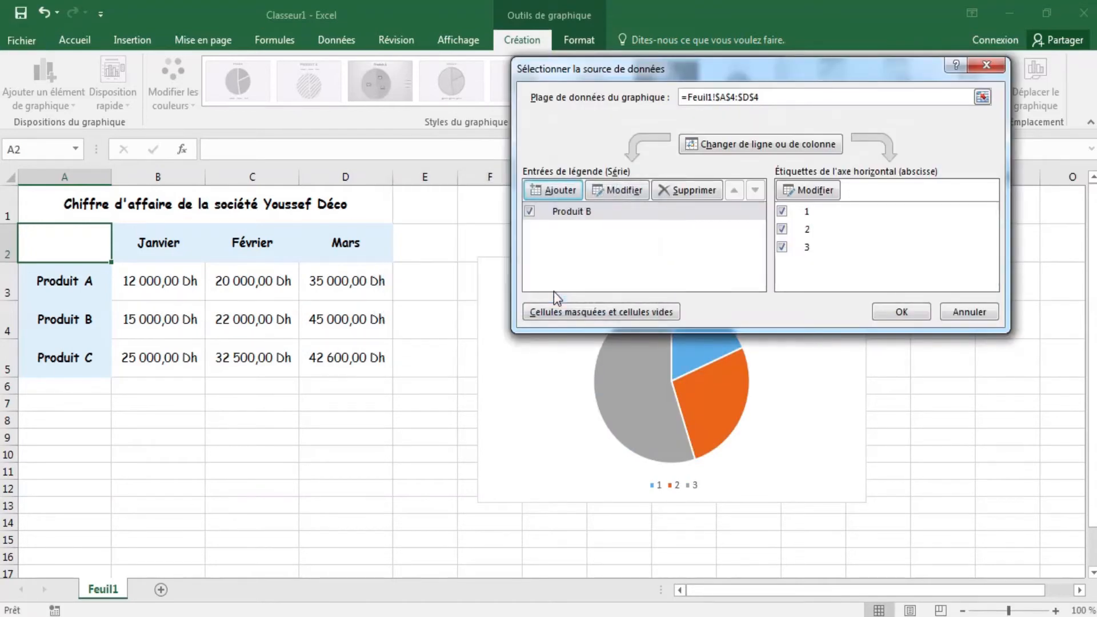
- Set the chart's horizontal axis labels to the month headings in B2:D2 and apply the data source changes
drag(646, 73, 440, 17)
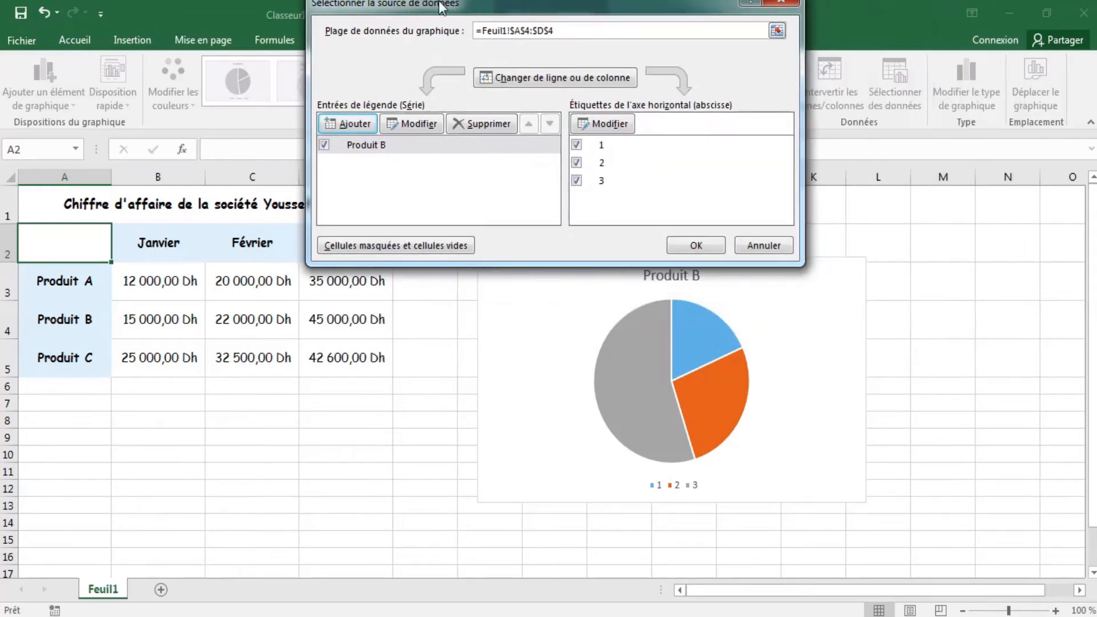
drag(549, 12, 270, 12)
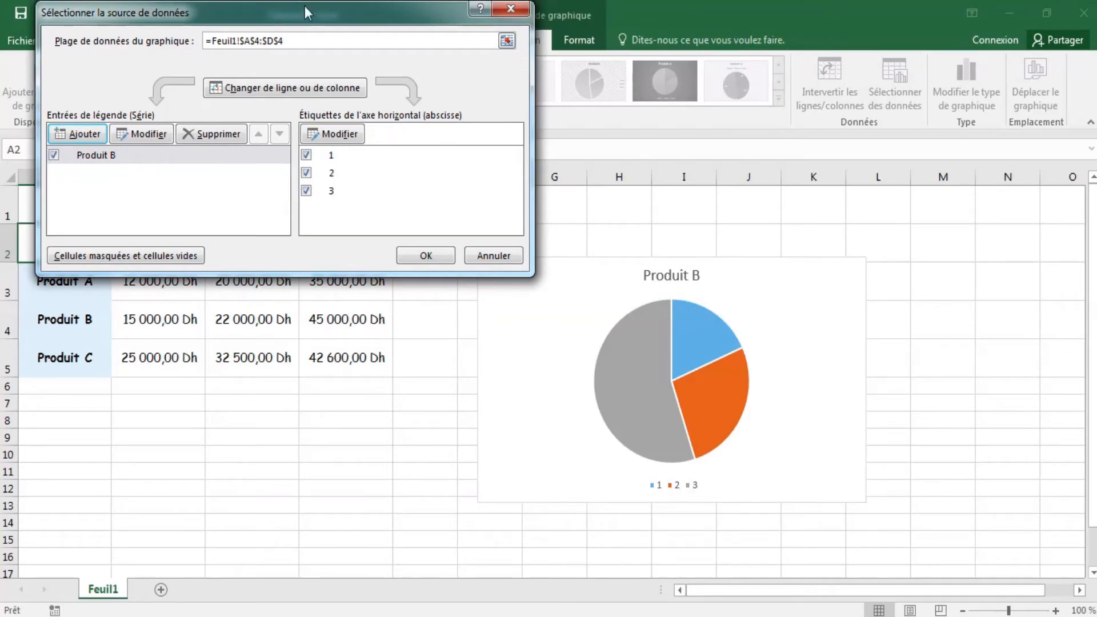
drag(304, 5, 725, 72)
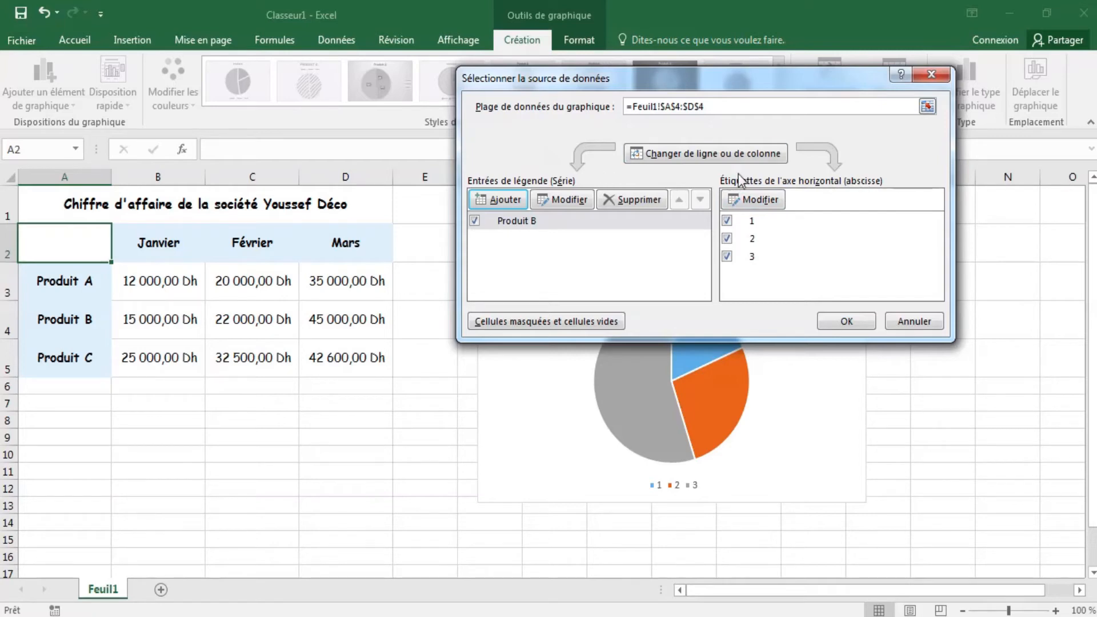
click(746, 200)
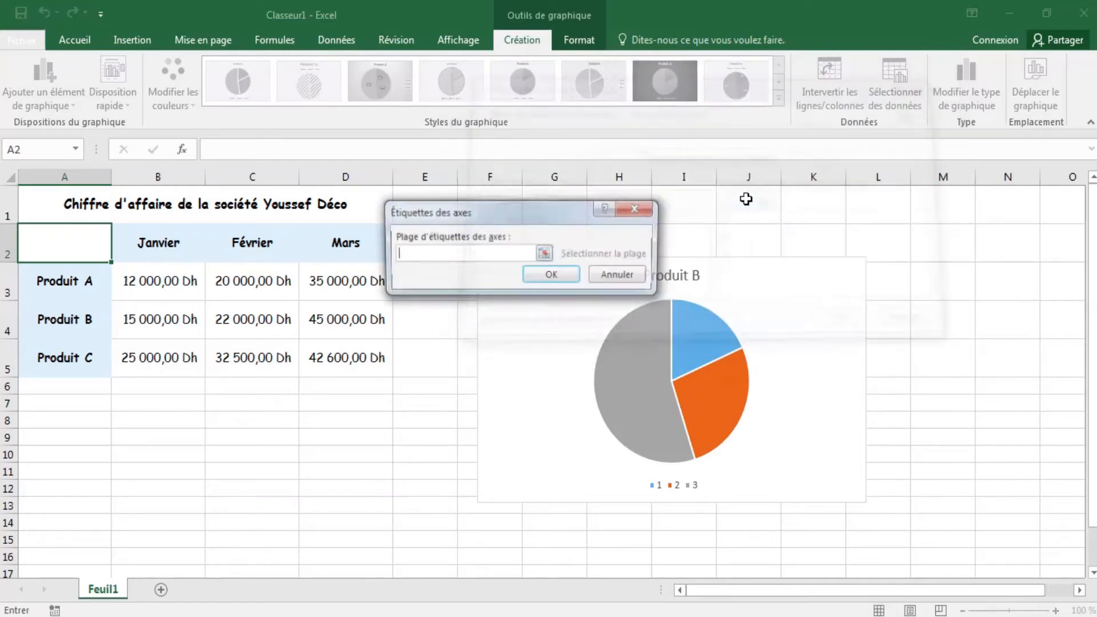
click(187, 243)
drag(187, 244, 326, 255)
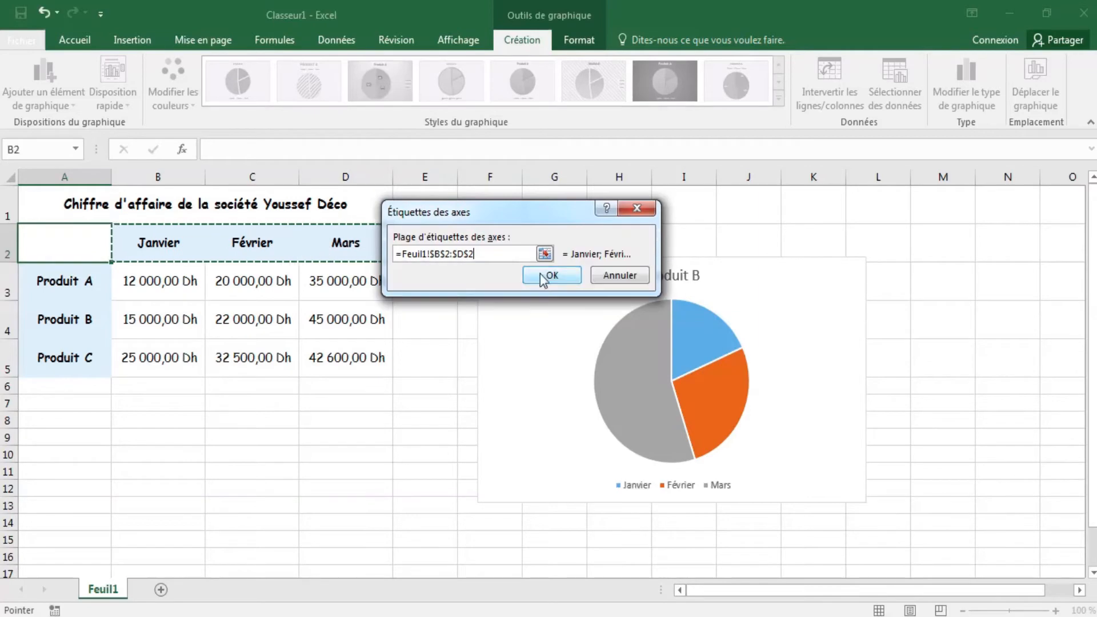
click(553, 276)
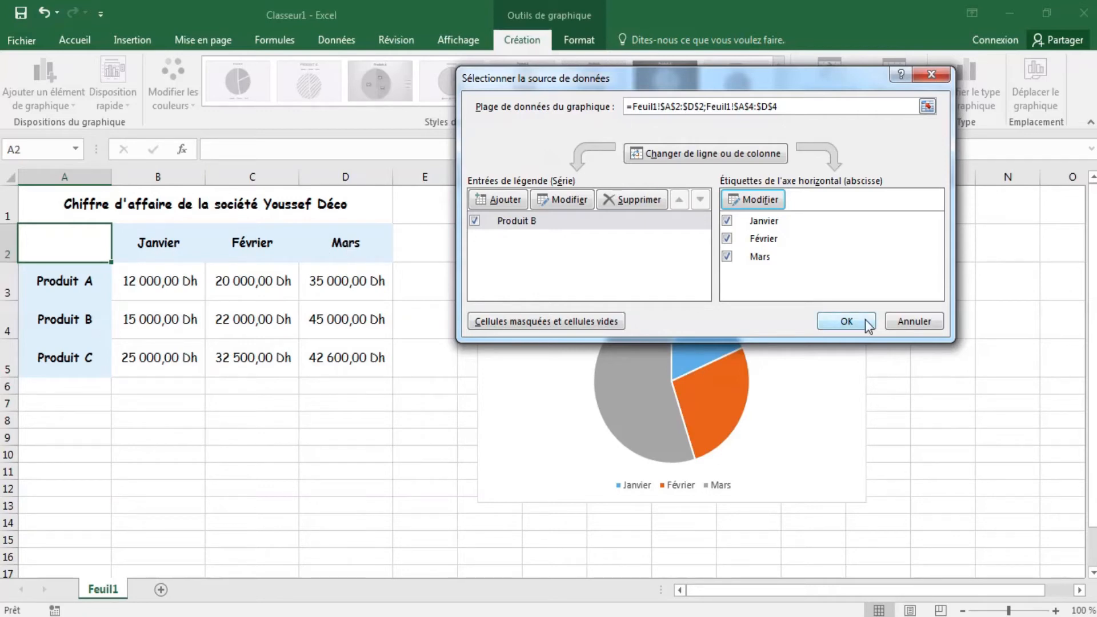
click(846, 322)
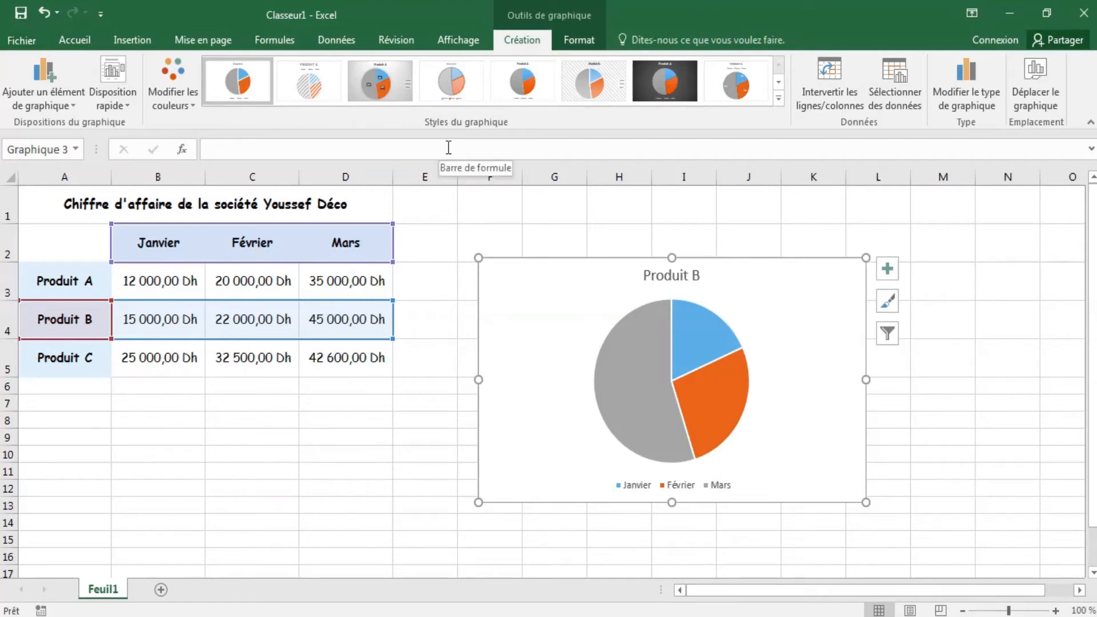
click(117, 106)
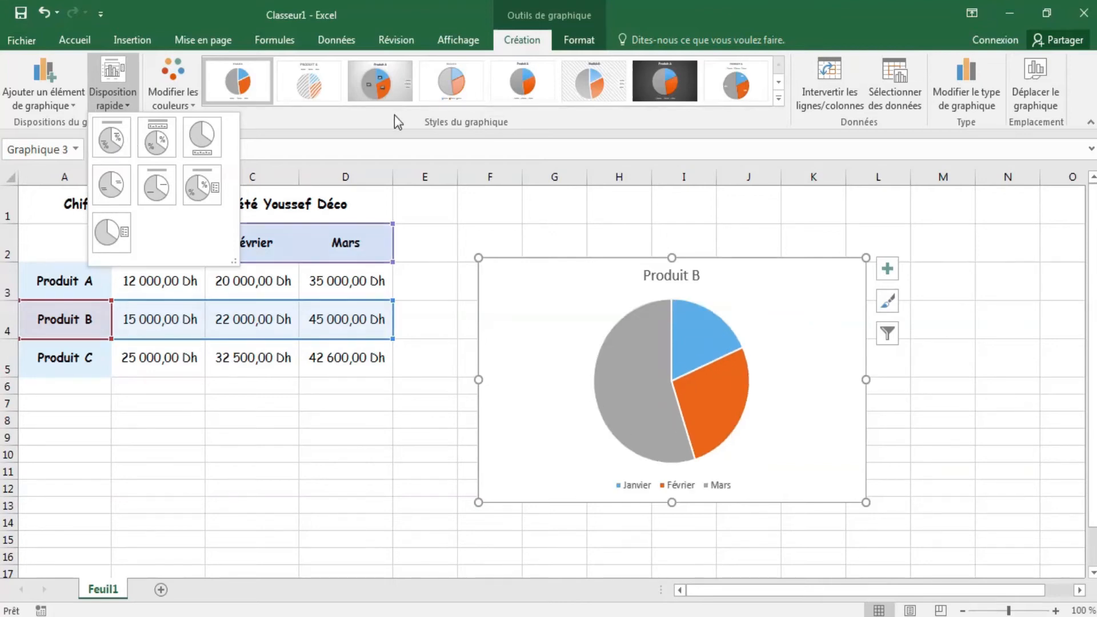
click(889, 271)
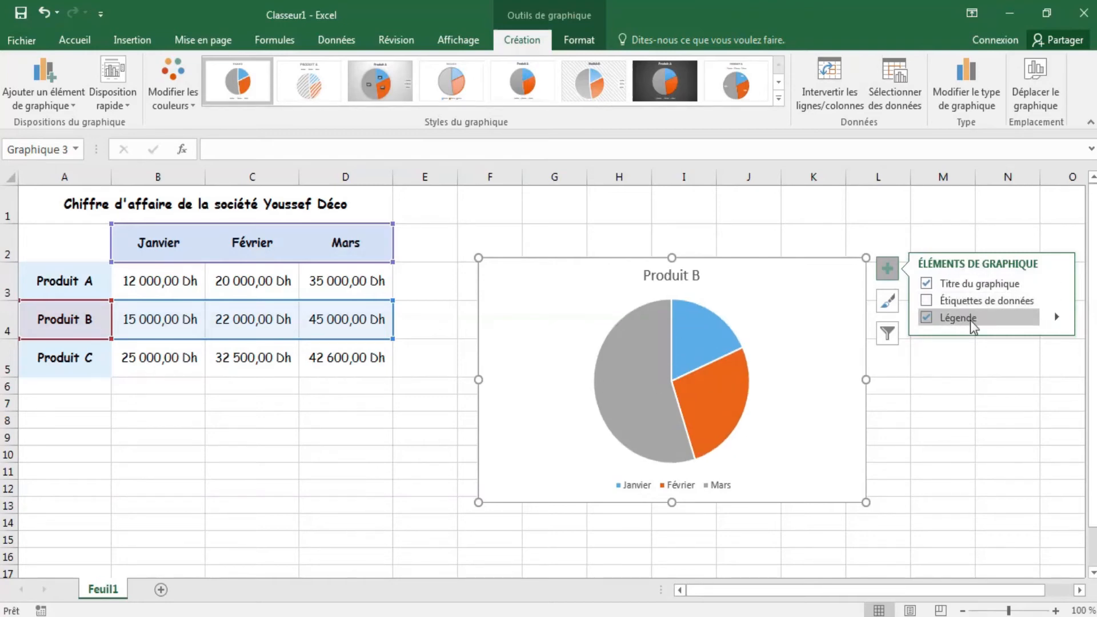
click(885, 301)
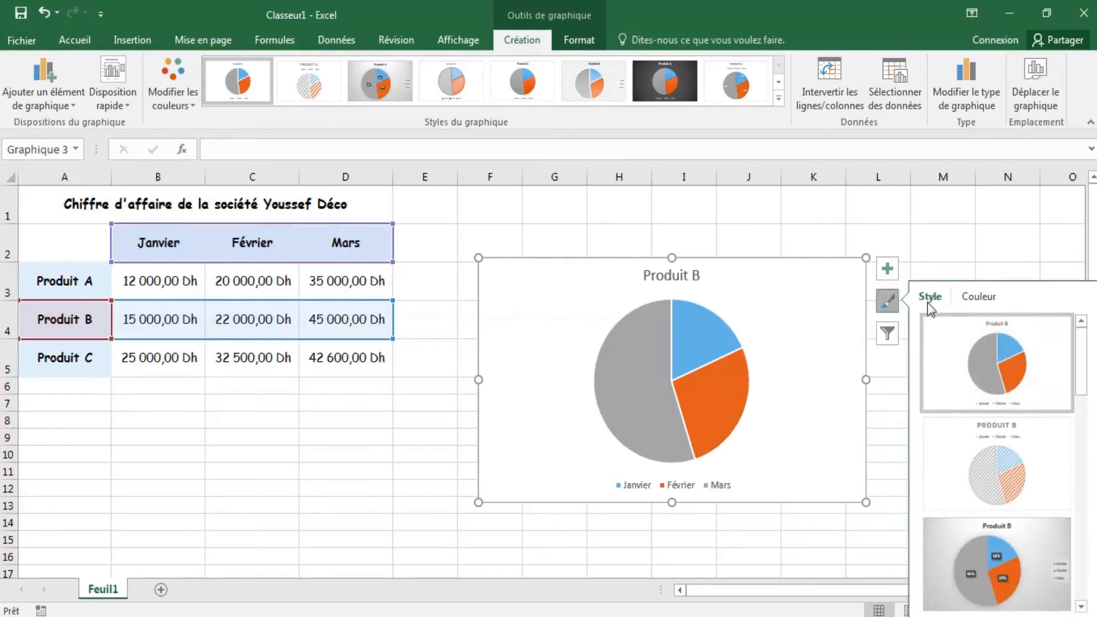
click(889, 335)
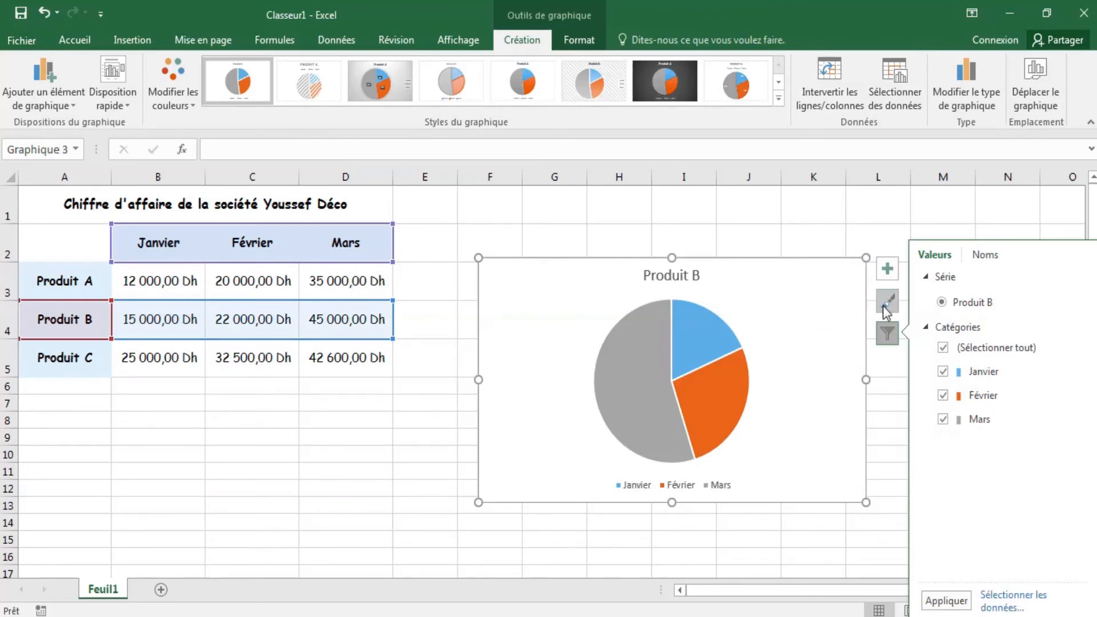
- Apply the quick layout with month and percentage labels in the slices, and move the Janvier, Février and Mars labels outside the pie
click(115, 94)
click(108, 146)
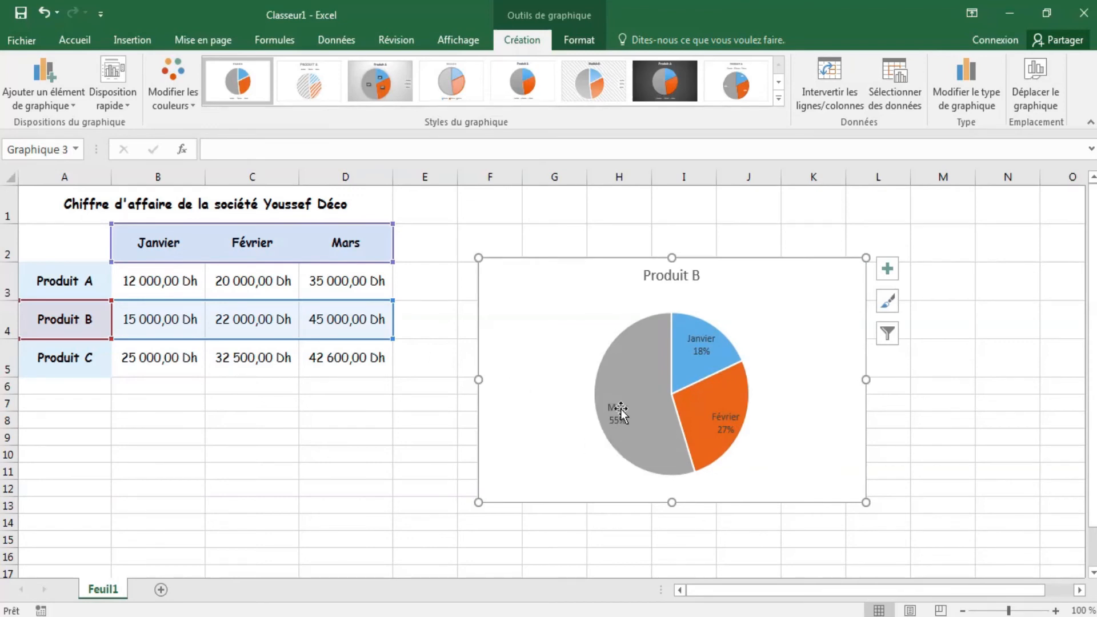
drag(616, 412, 552, 375)
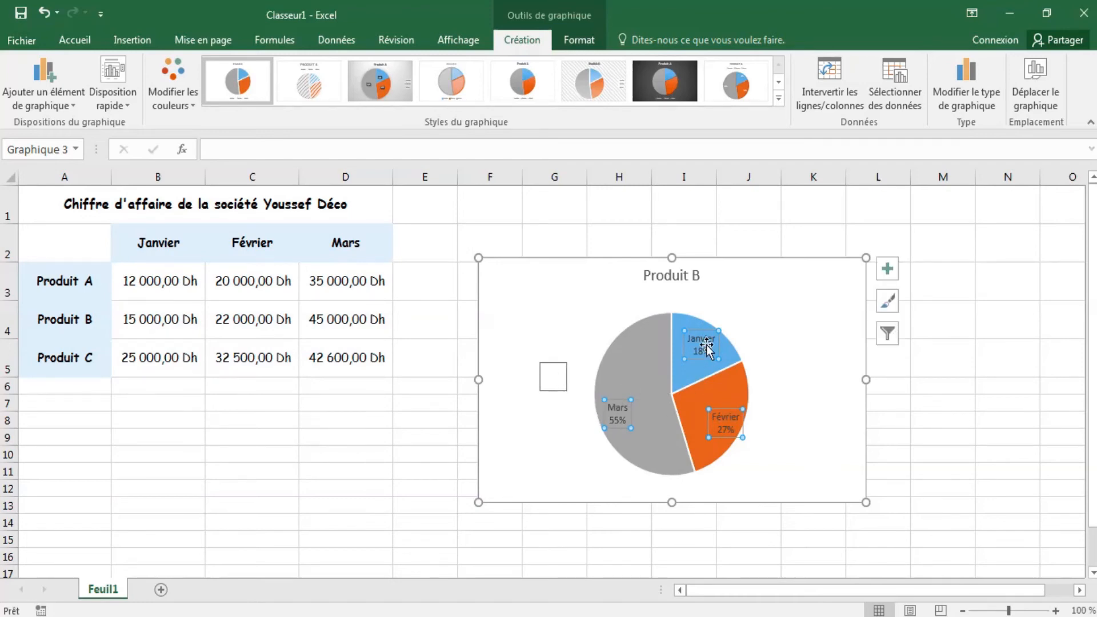
drag(706, 348, 779, 310)
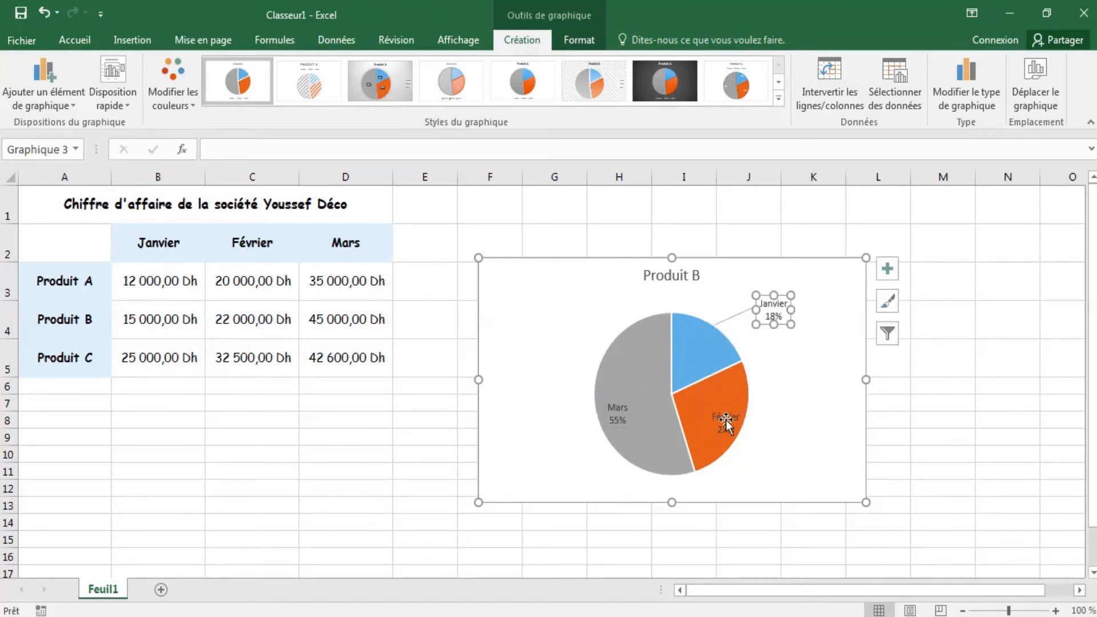
drag(726, 423, 801, 443)
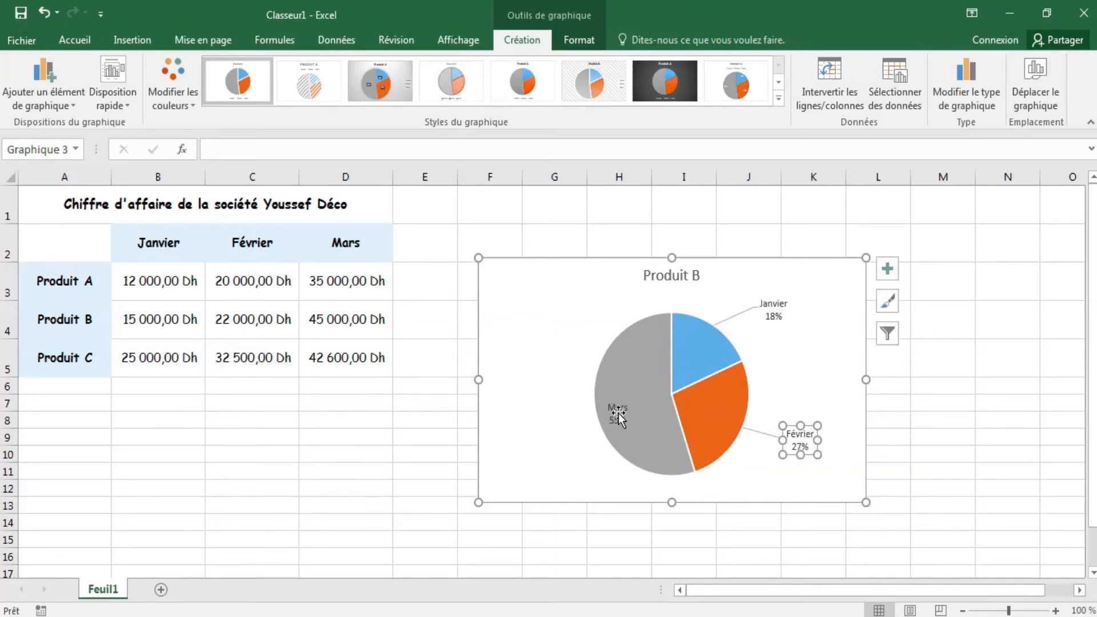
click(618, 413)
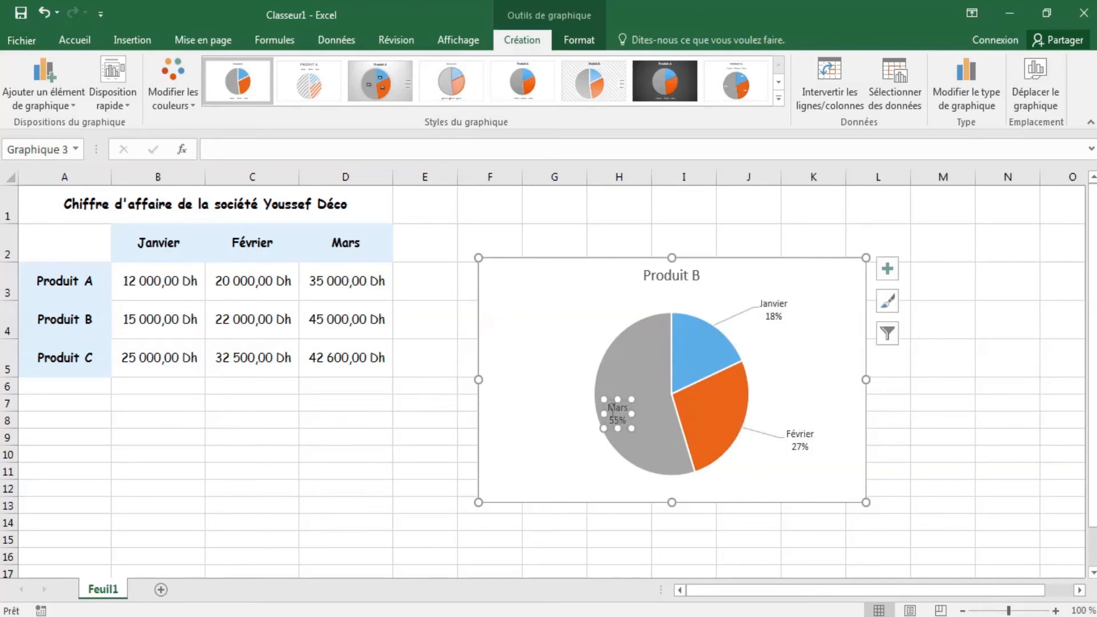
drag(610, 408, 544, 378)
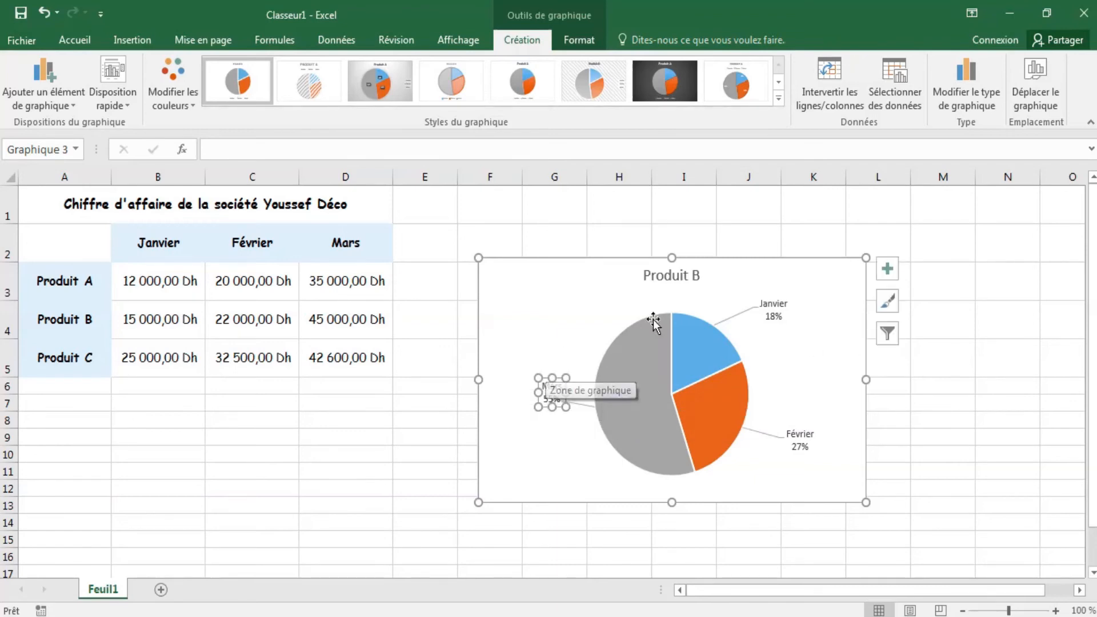
- Change the pie chart's title to "Chiffre d'affaire du produit B"
click(646, 275)
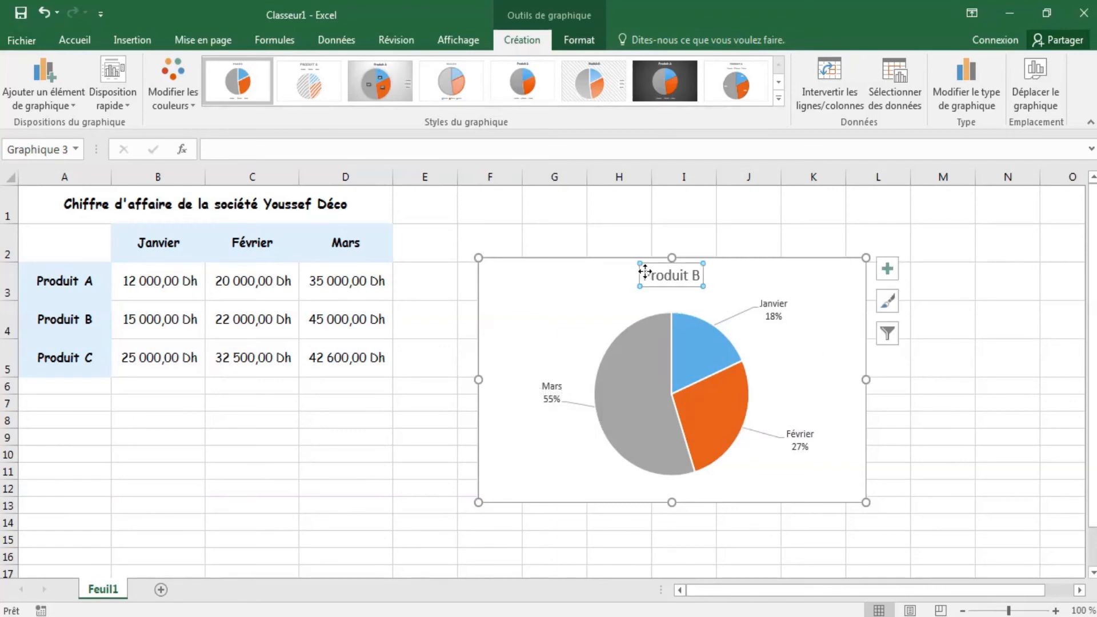
click(646, 275)
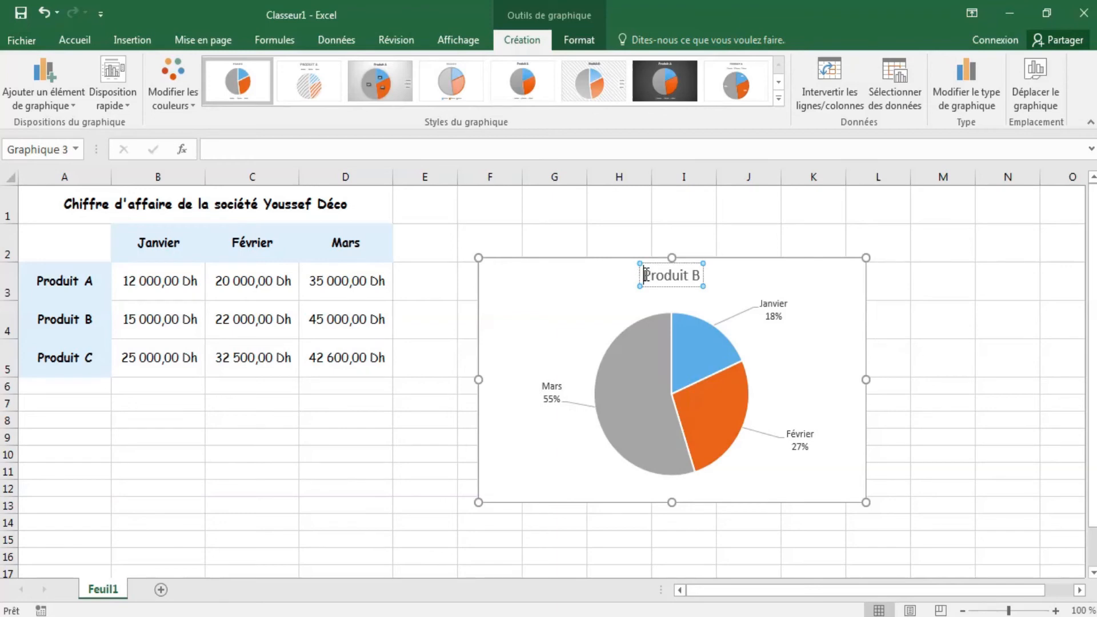
text(Chiffr)
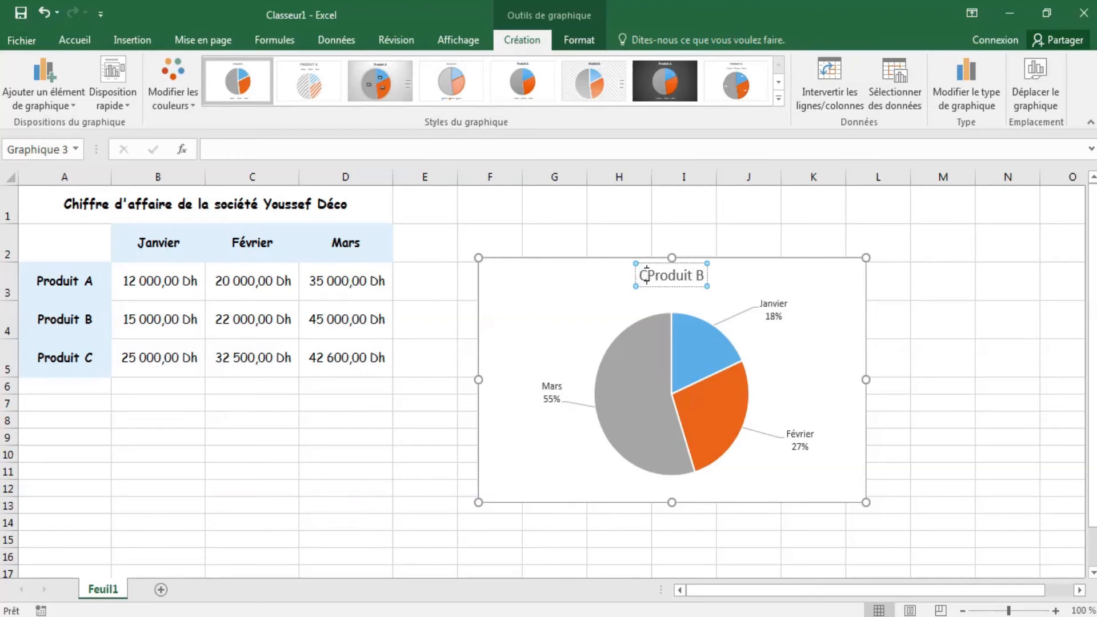
key(BackSpace)
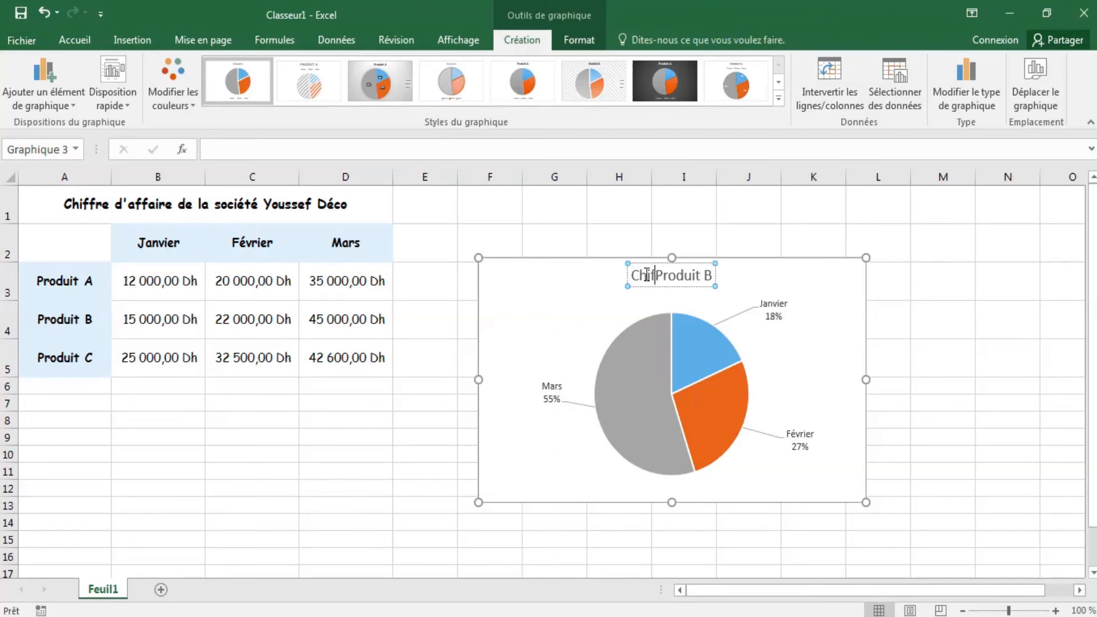
text(r)
key(BackSpace)
text(fre d'affaire )
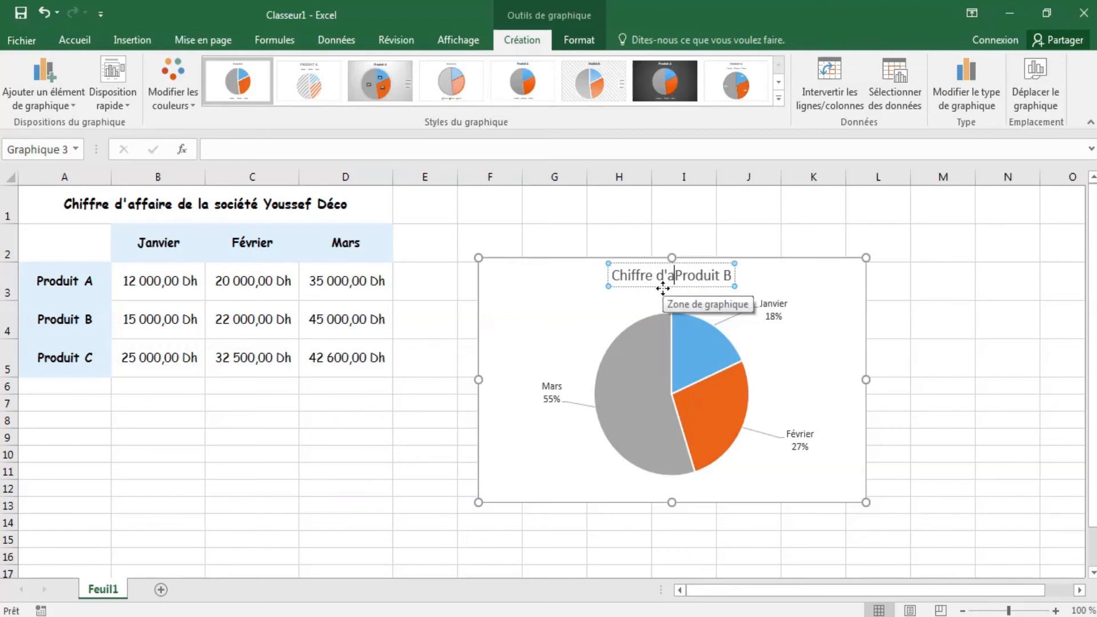
text(d)
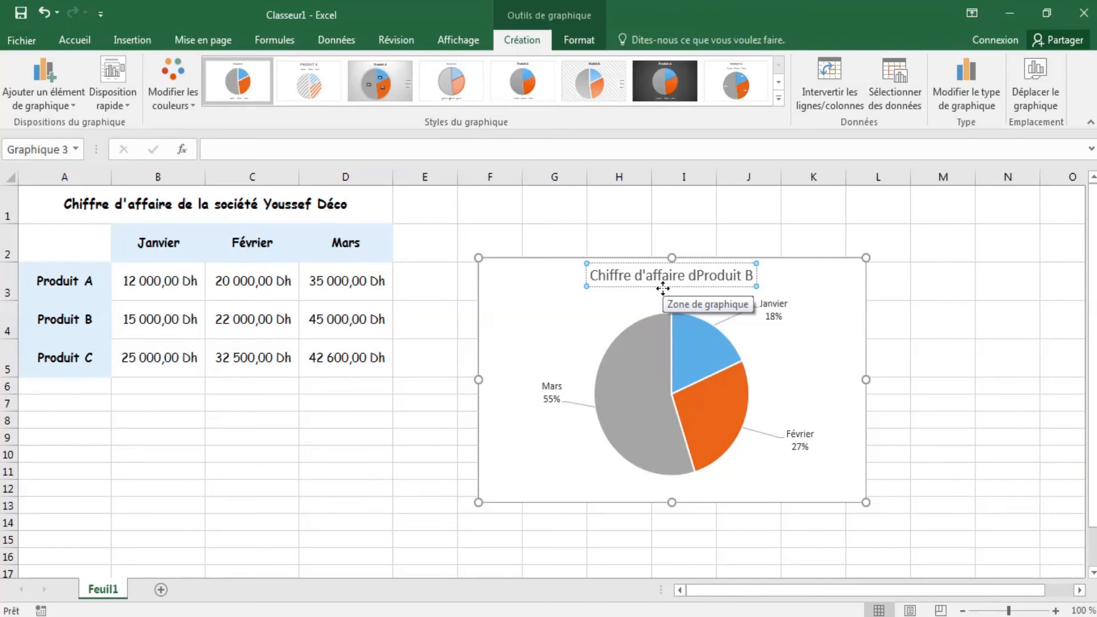
text(u)
key(Delete)
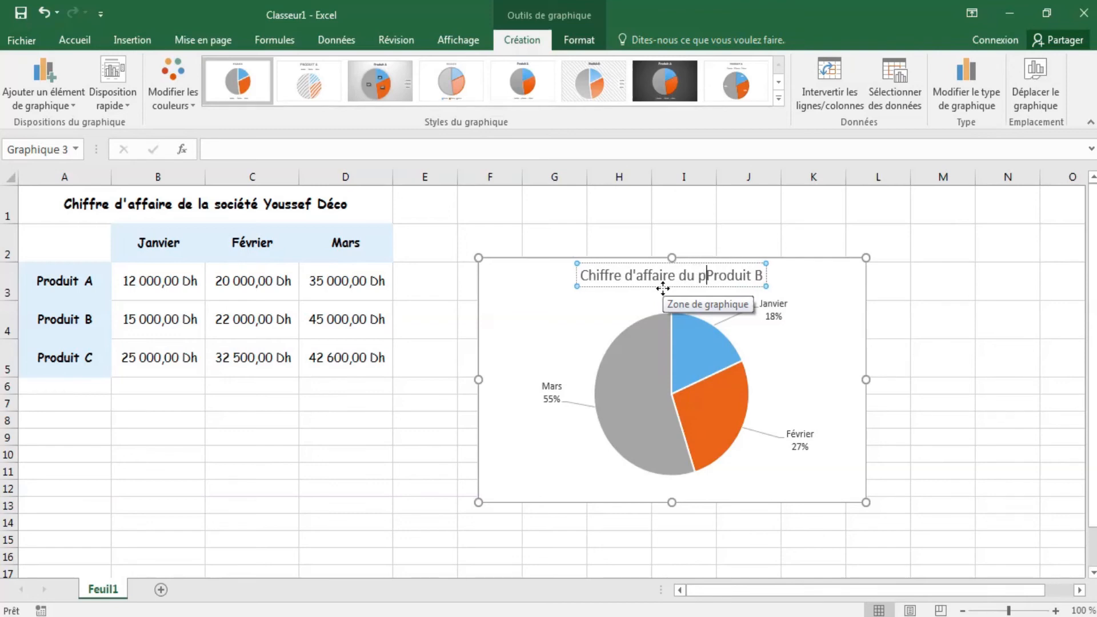
text(p)
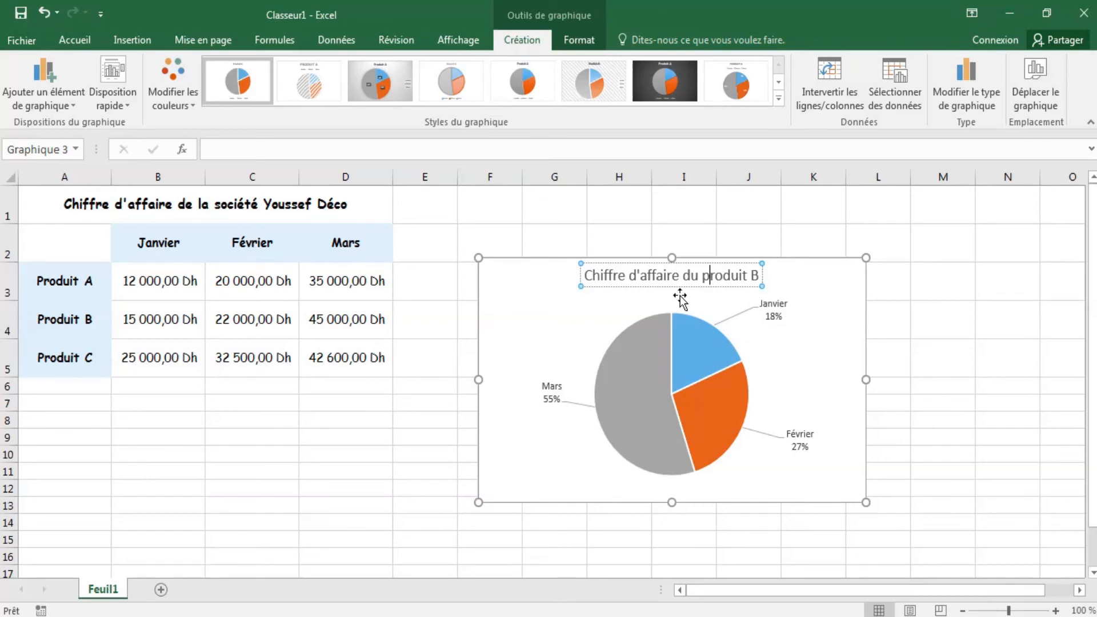
click(778, 100)
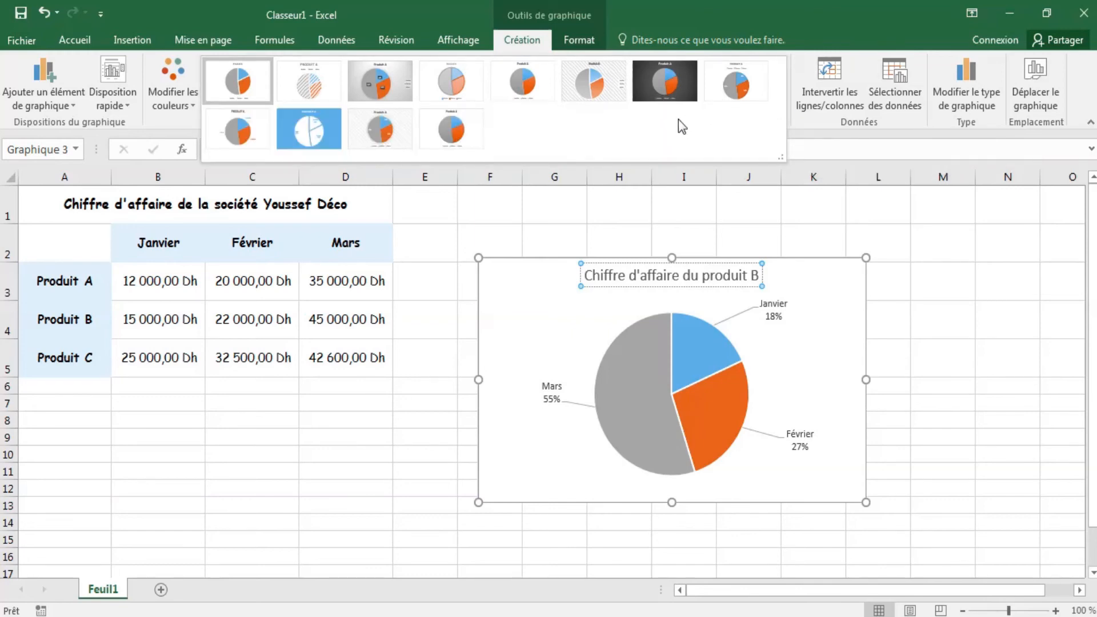
click(814, 16)
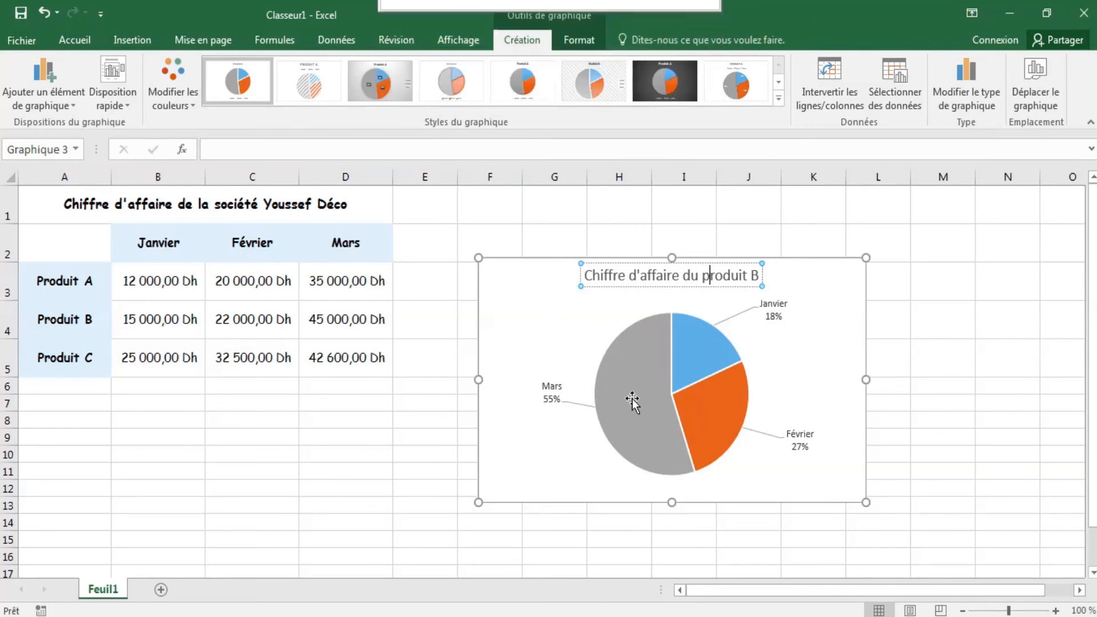
click(701, 360)
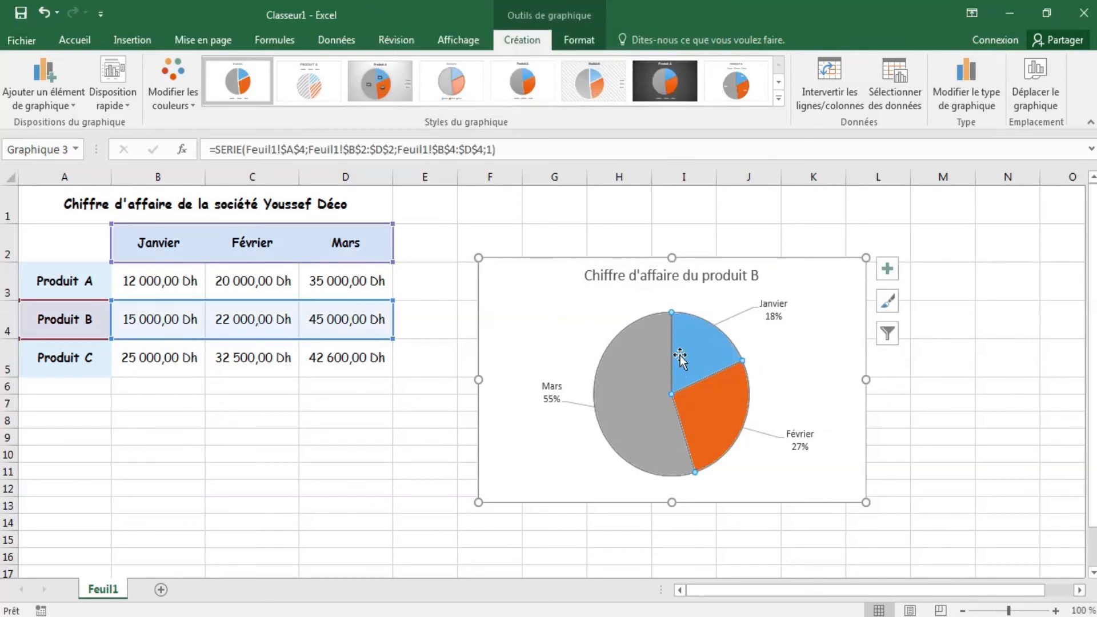
click(635, 384)
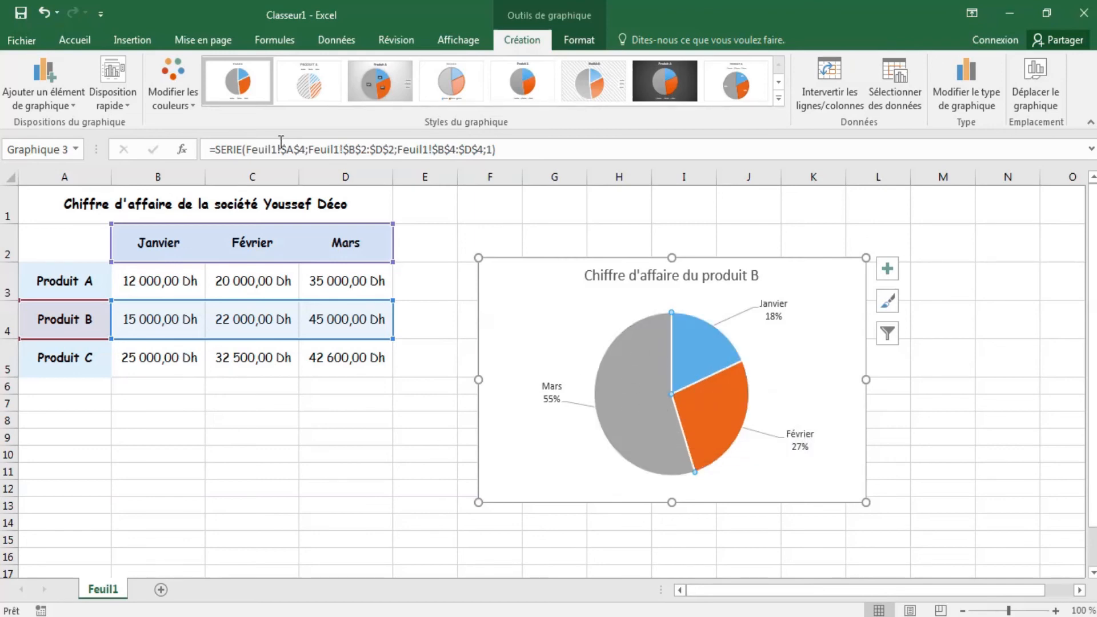
click(184, 106)
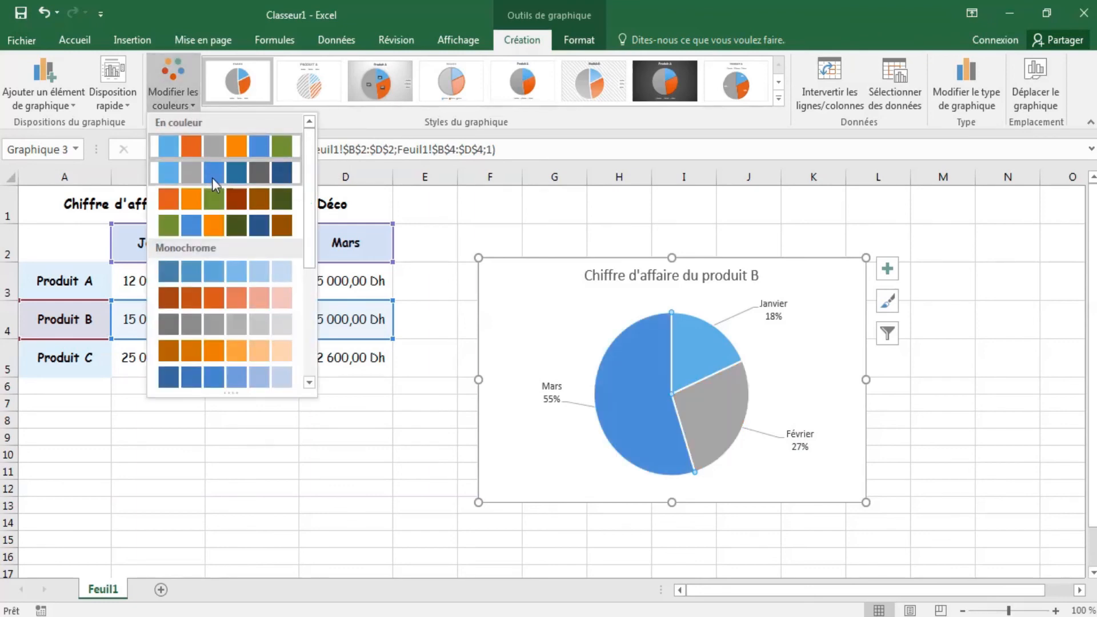
click(398, 463)
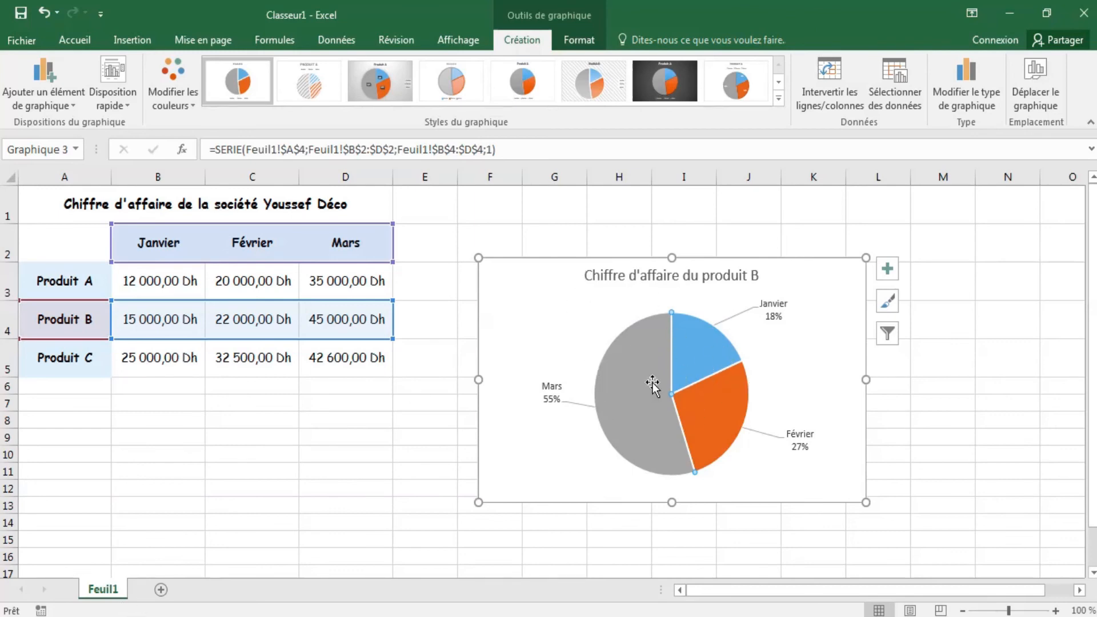
mouse_move(656, 376)
click(1037, 107)
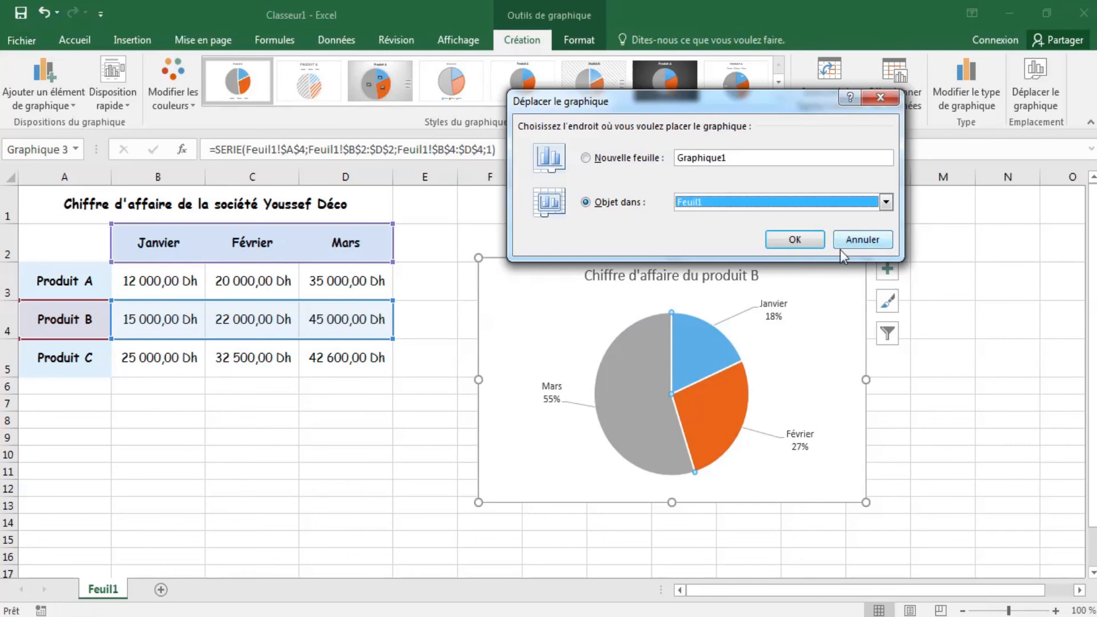
click(858, 241)
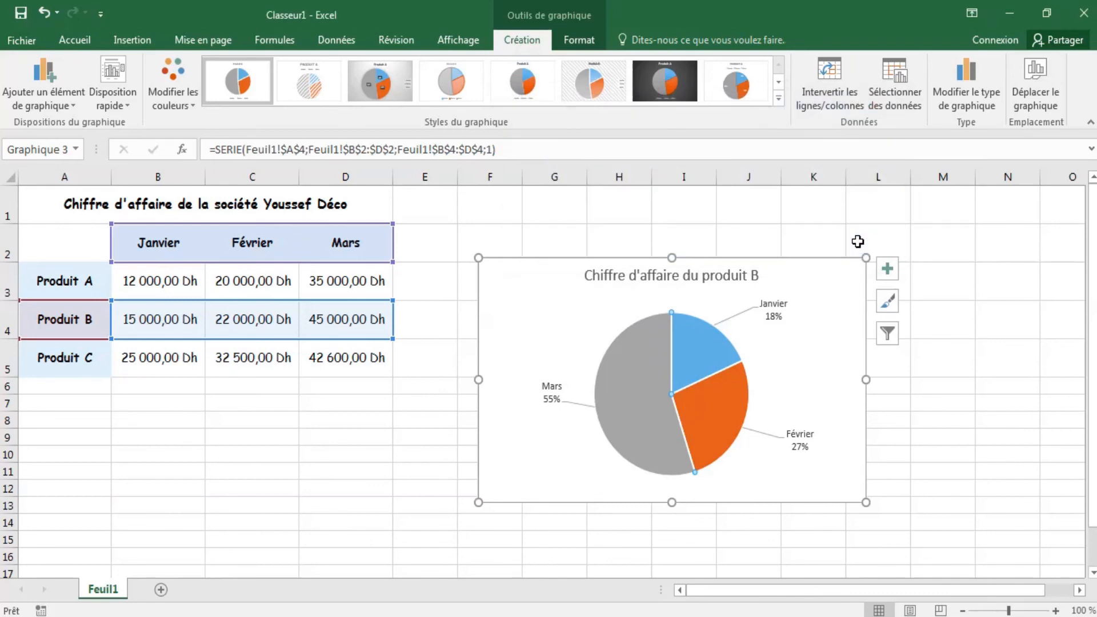